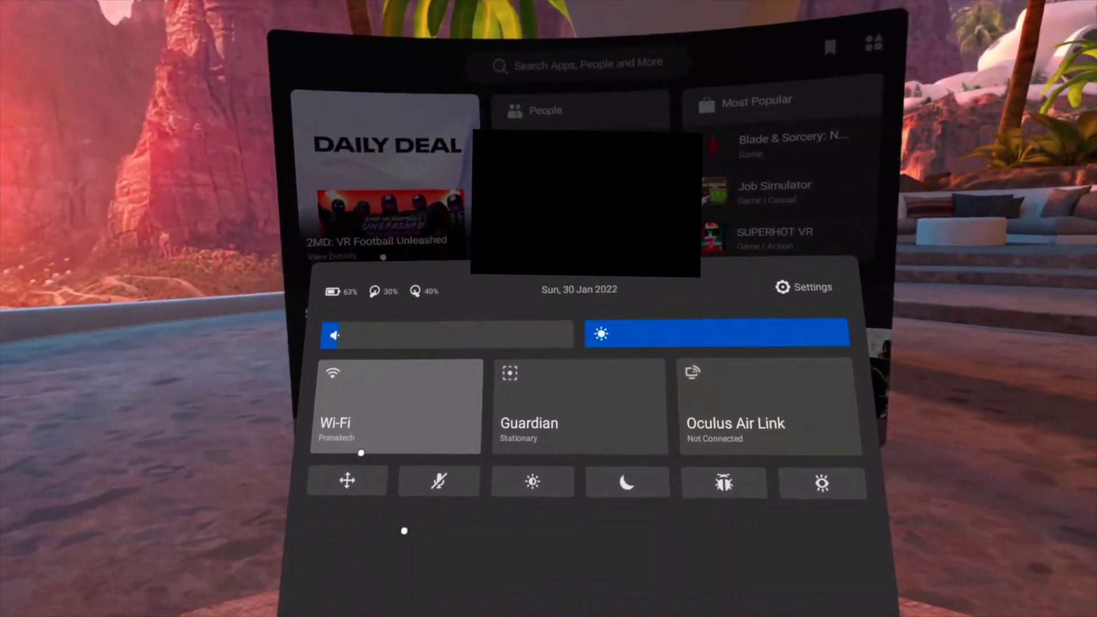
Raise the headset volume to about 40%, confirm System > Software update shows no updates, and return to Settings
click(427, 330)
drag(427, 330, 448, 333)
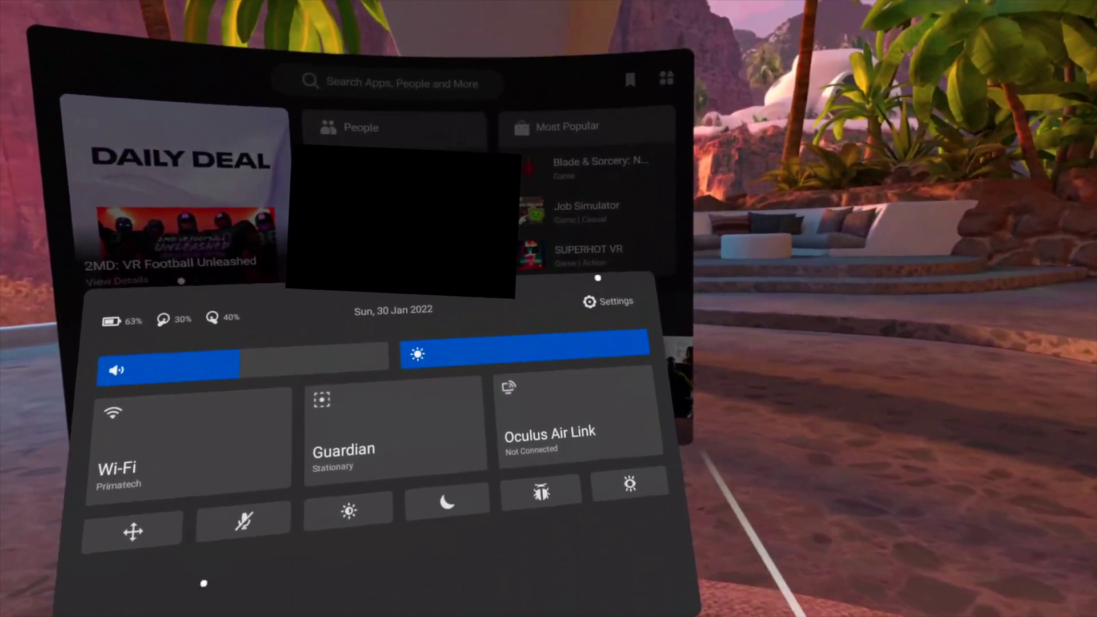
click(625, 297)
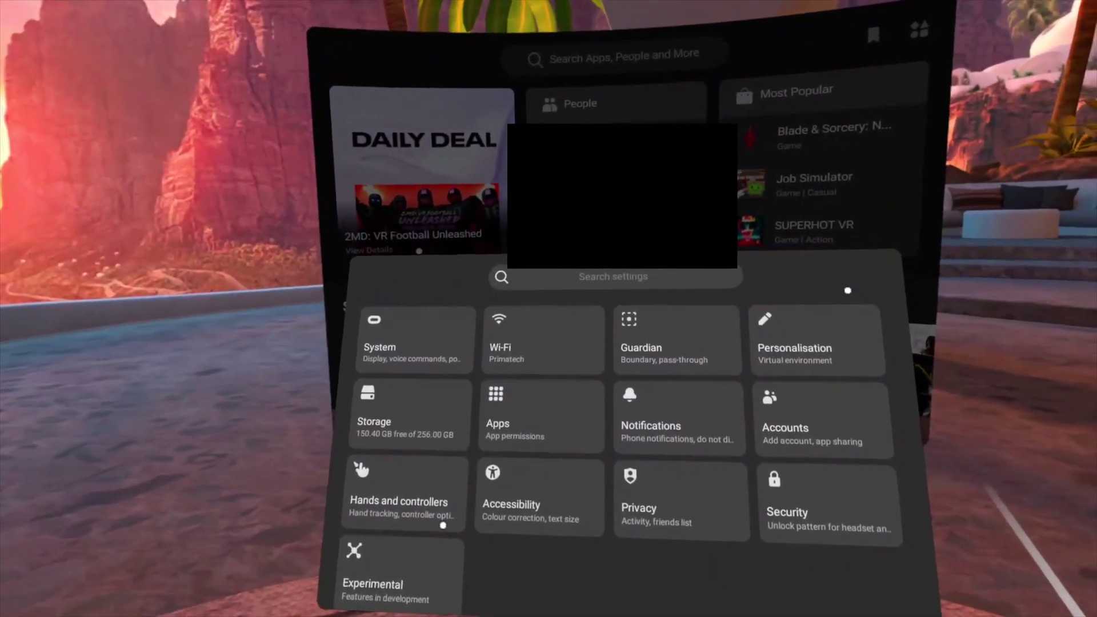
click(217, 394)
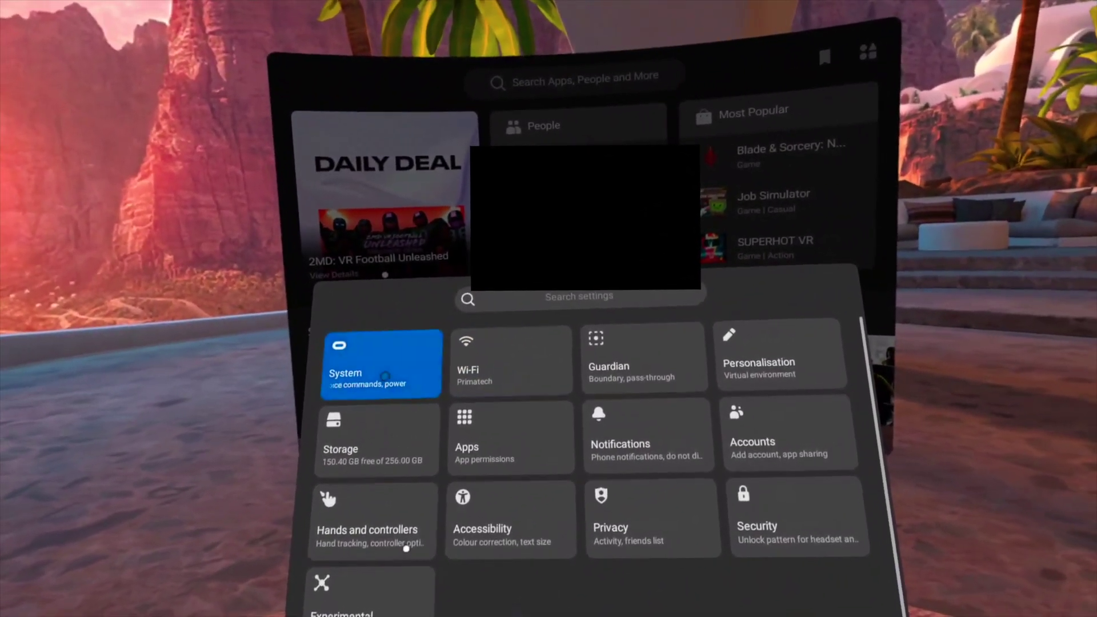
click(393, 377)
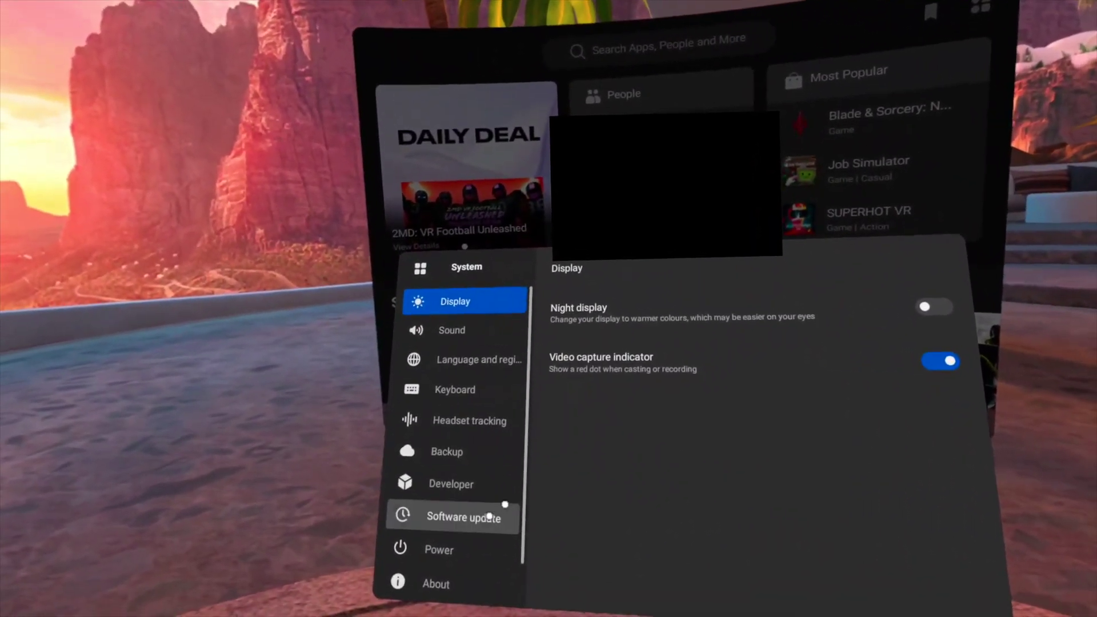
click(486, 524)
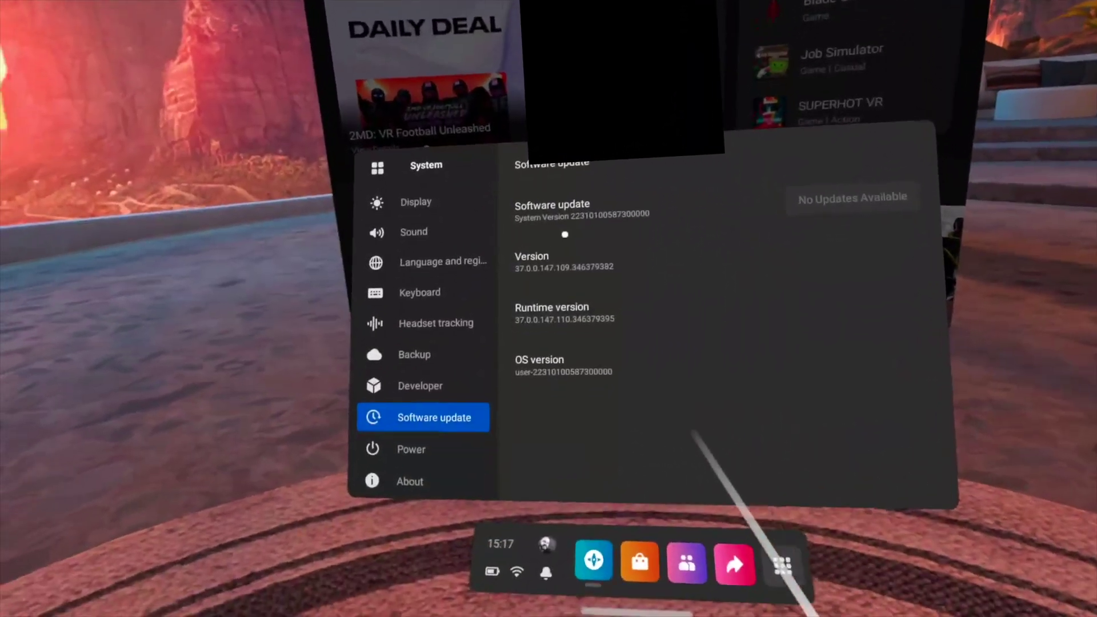
scroll(539, 450, down, 1)
scroll(537, 451, up, 1)
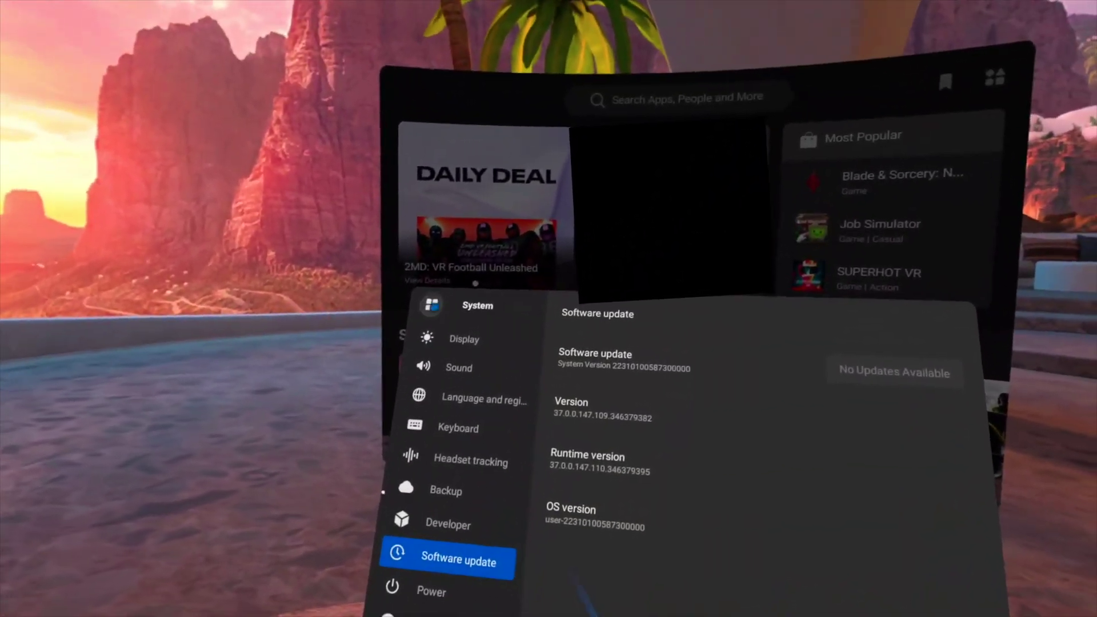
click(431, 304)
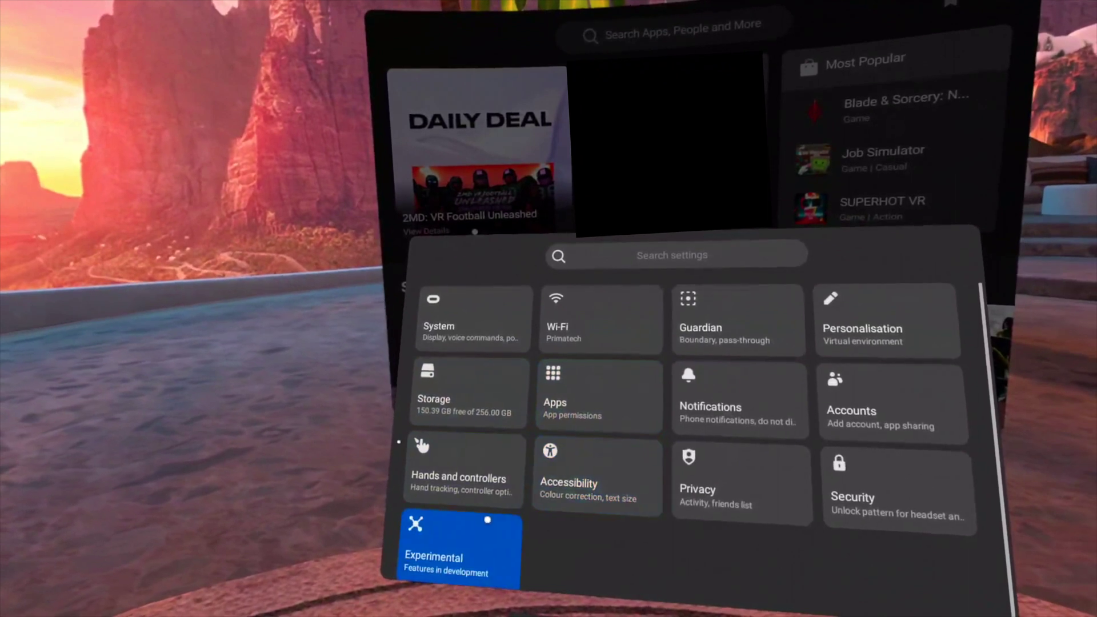
Turn off Air Link under Experimental features, then check the quick settings panel and close it
click(487, 520)
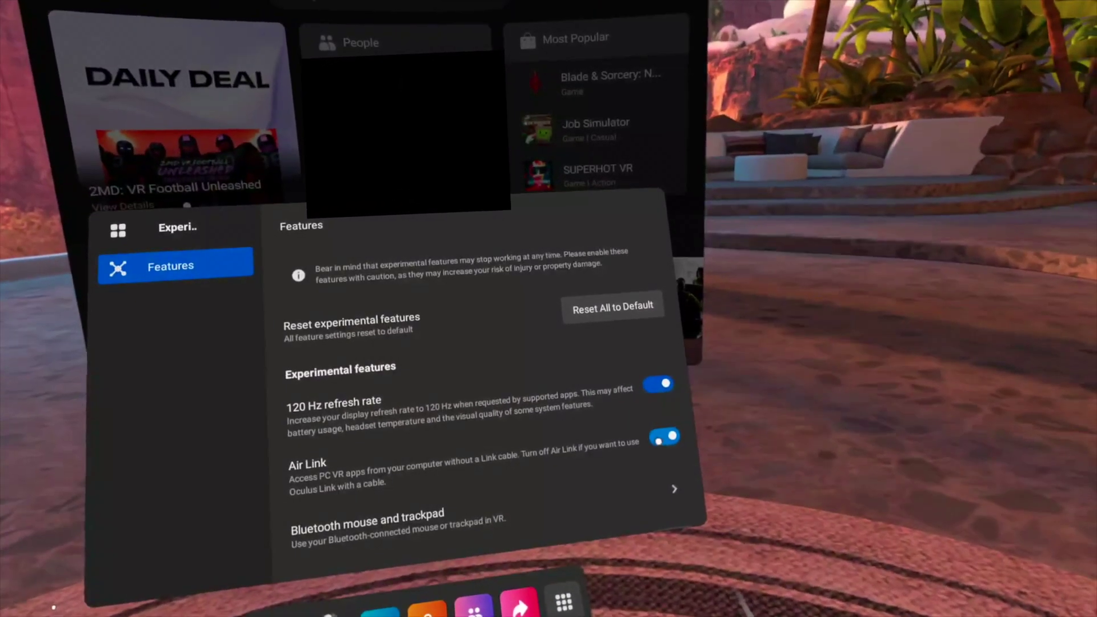
click(673, 429)
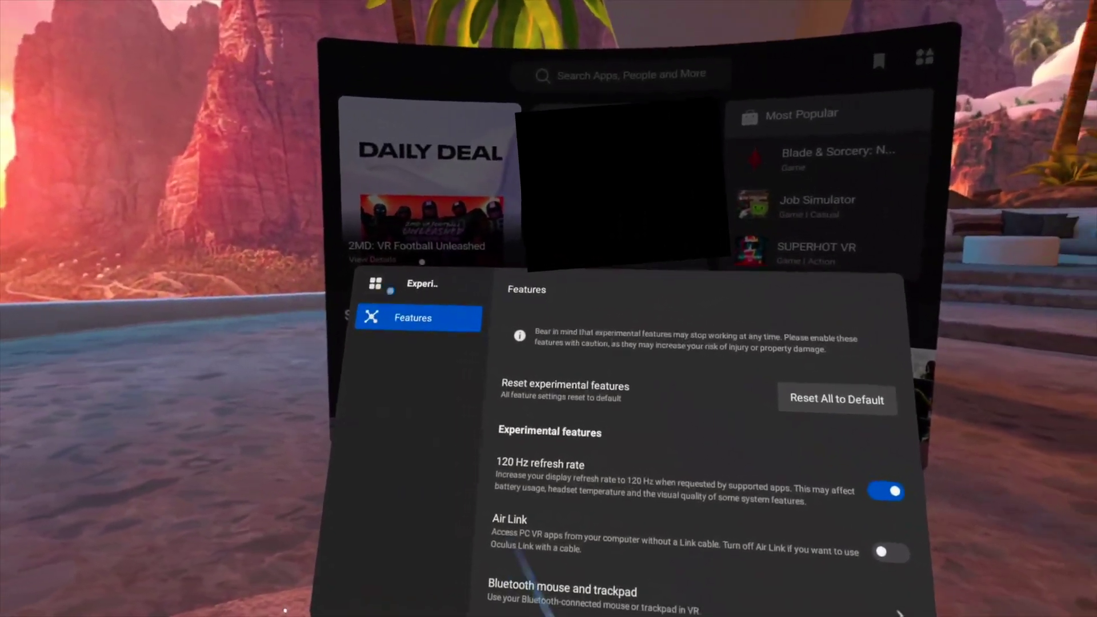
click(427, 307)
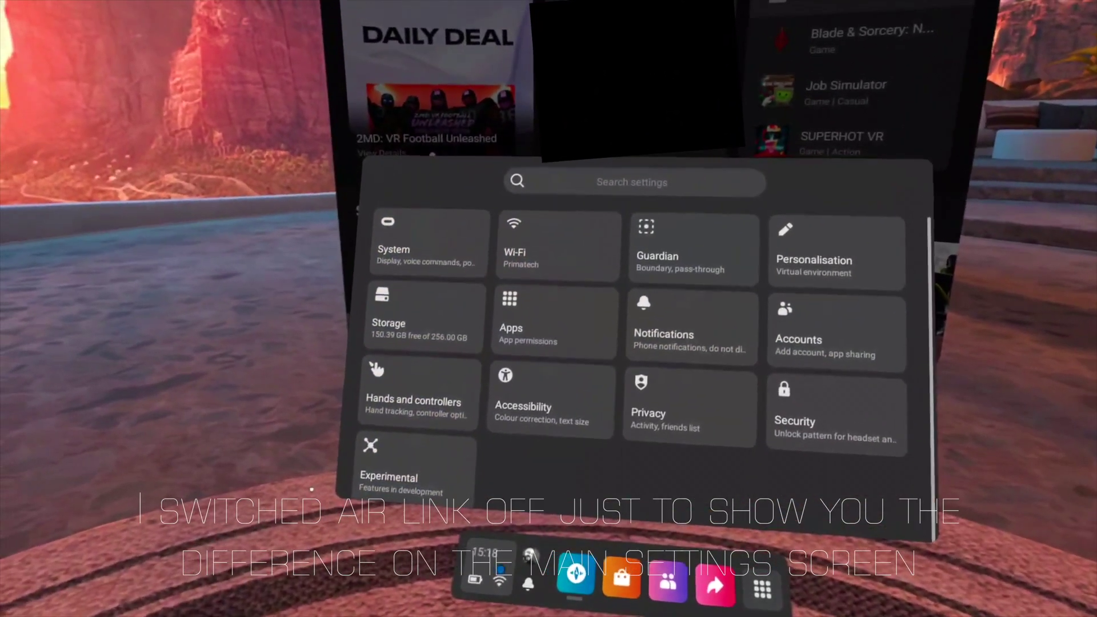
click(482, 589)
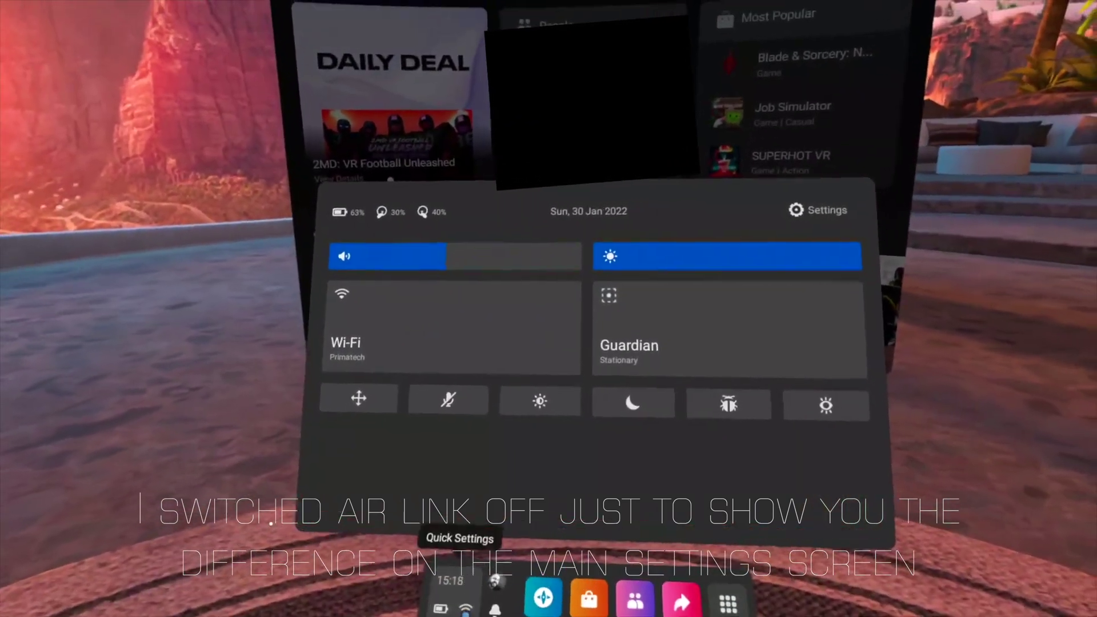
click(460, 589)
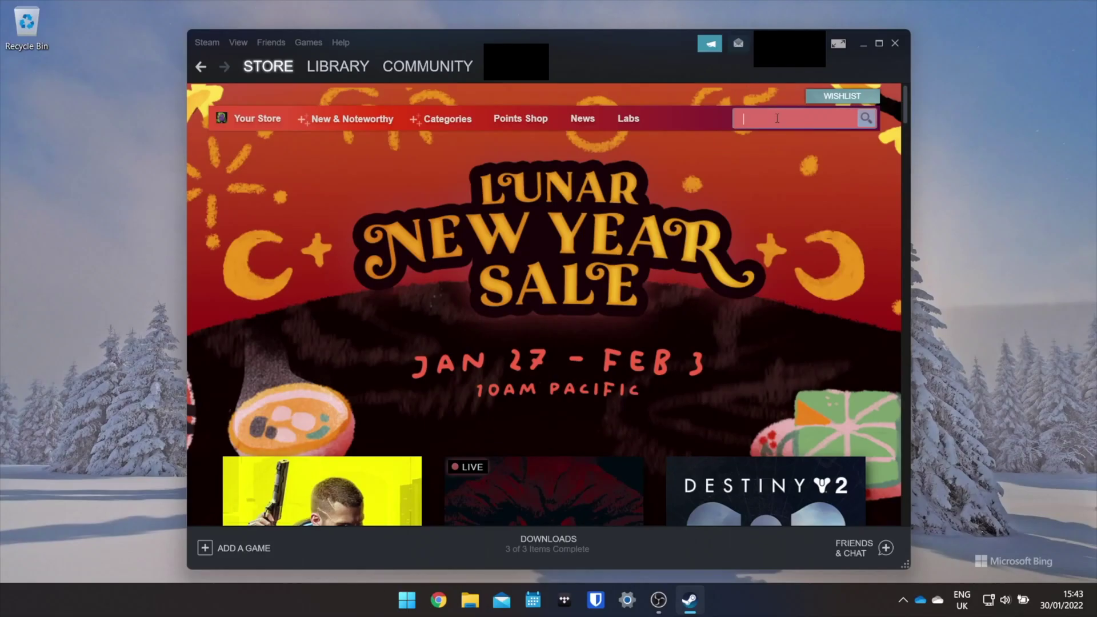
Find 'steam vr' in the Steam store, run the SteamVR Performance Test and show its VR Ready details
click(777, 118)
text(stea)
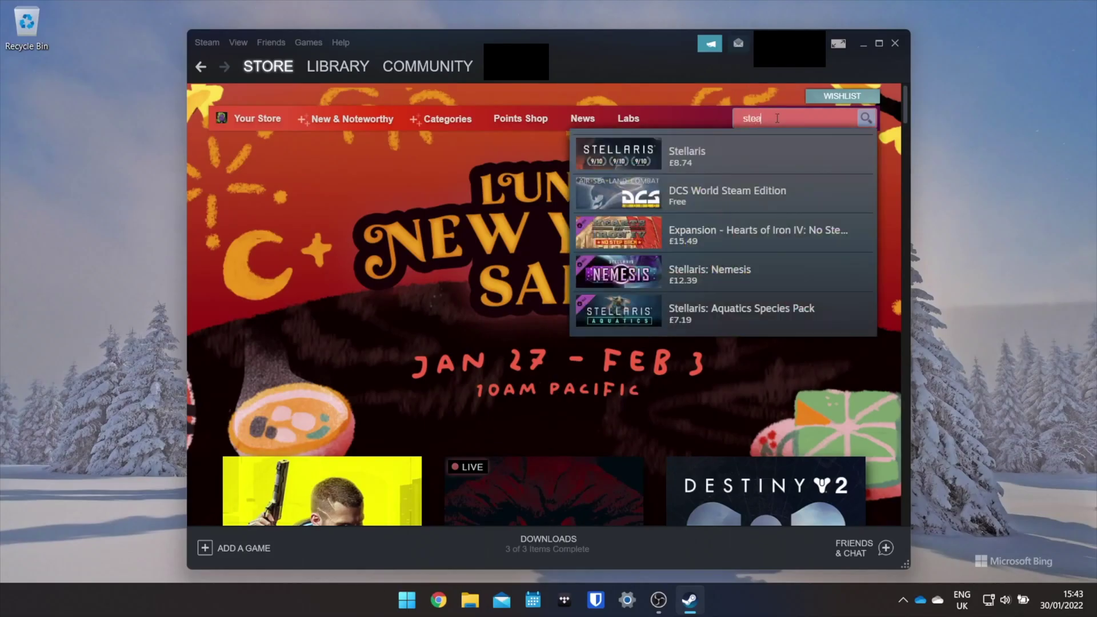
text(m vr)
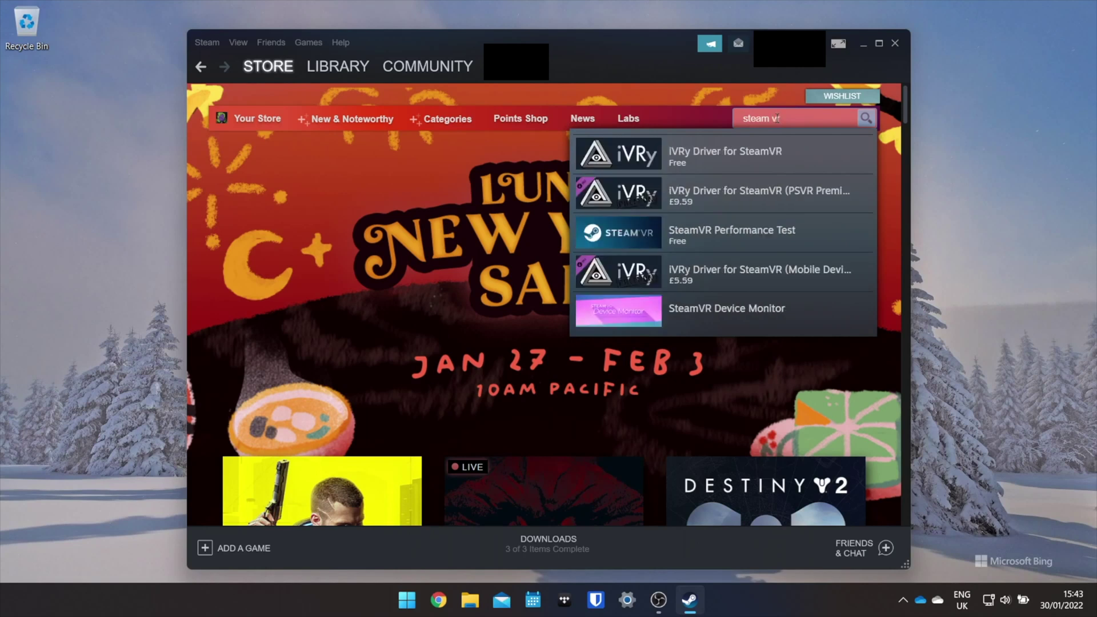
click(704, 231)
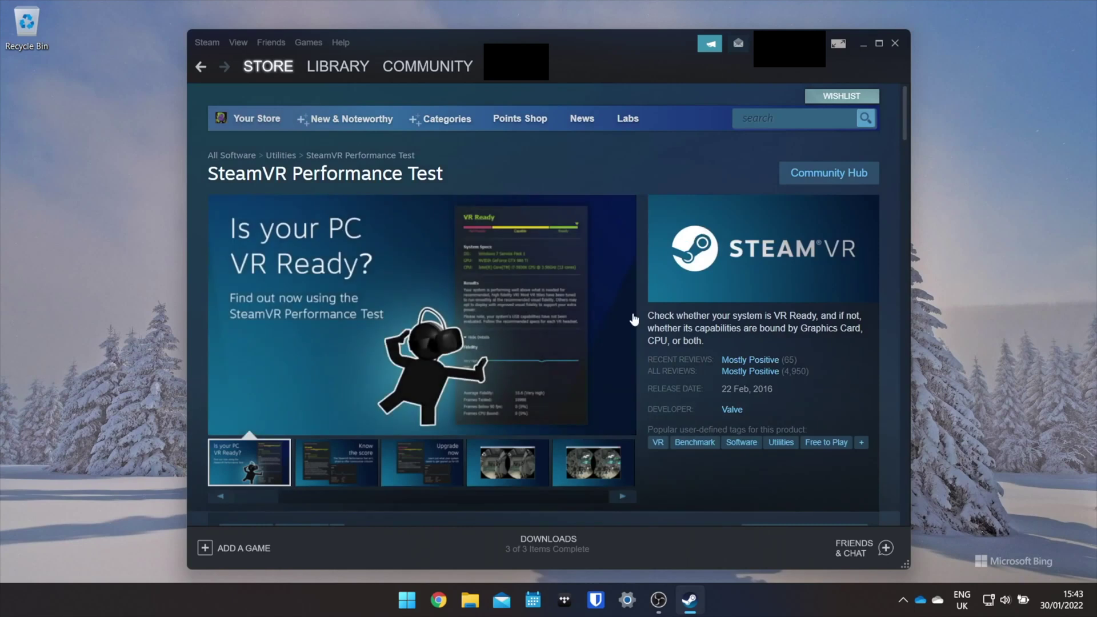
scroll(633, 319, down, 4)
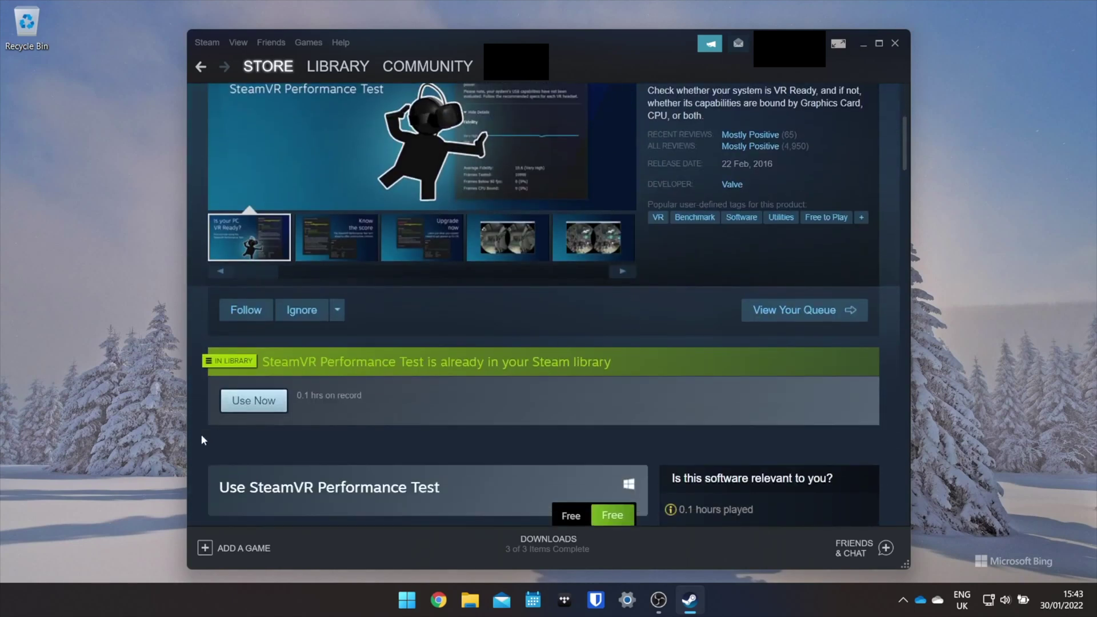
click(255, 401)
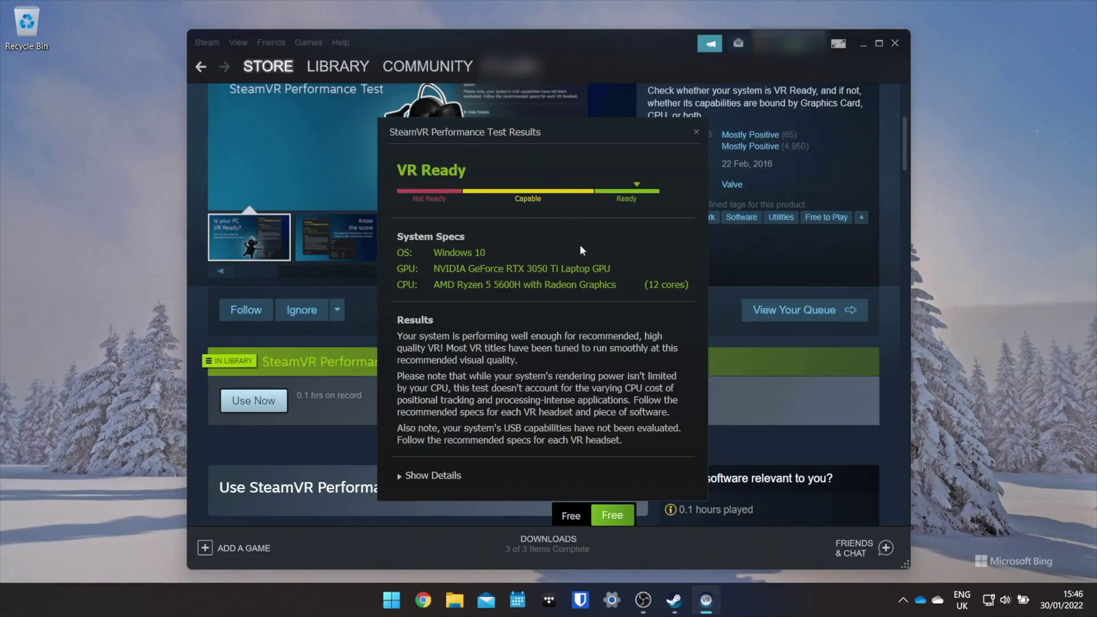
click(413, 476)
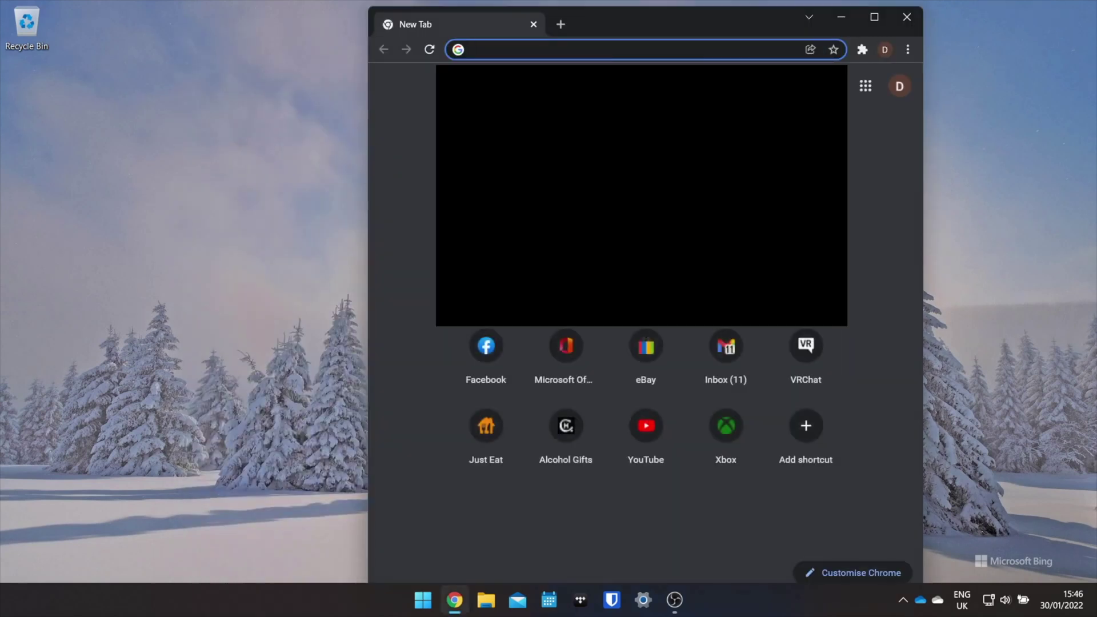
text(oc)
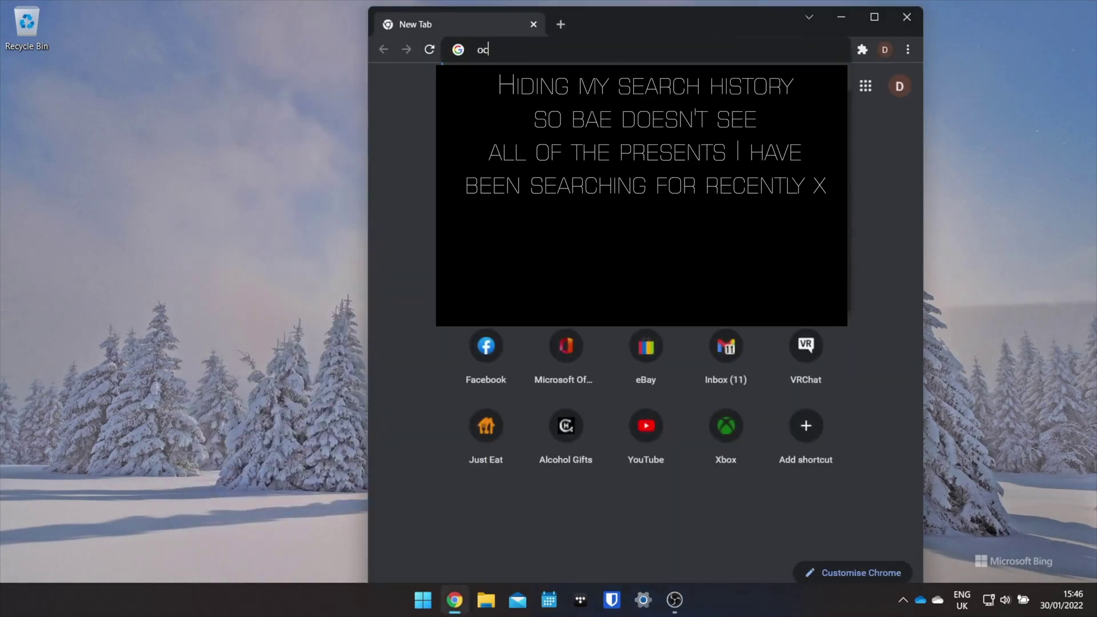
text(ulus win)
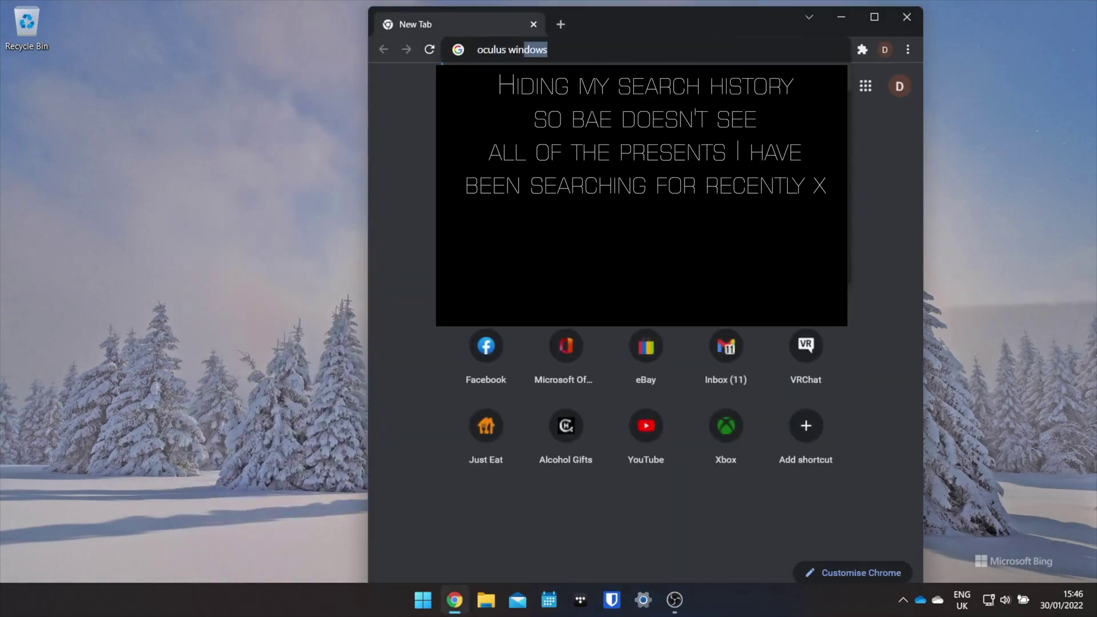
text(dows desktop app)
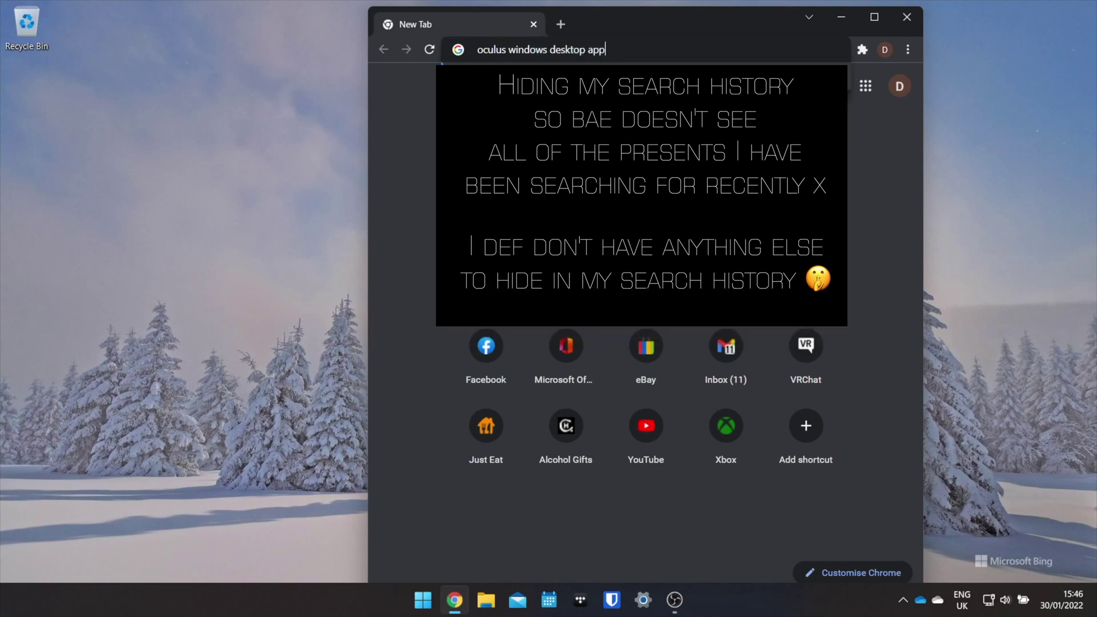
Search 'oculus windows desktop app', open oculus.com/setup and download the Quest 2 PC app installer
key(Return)
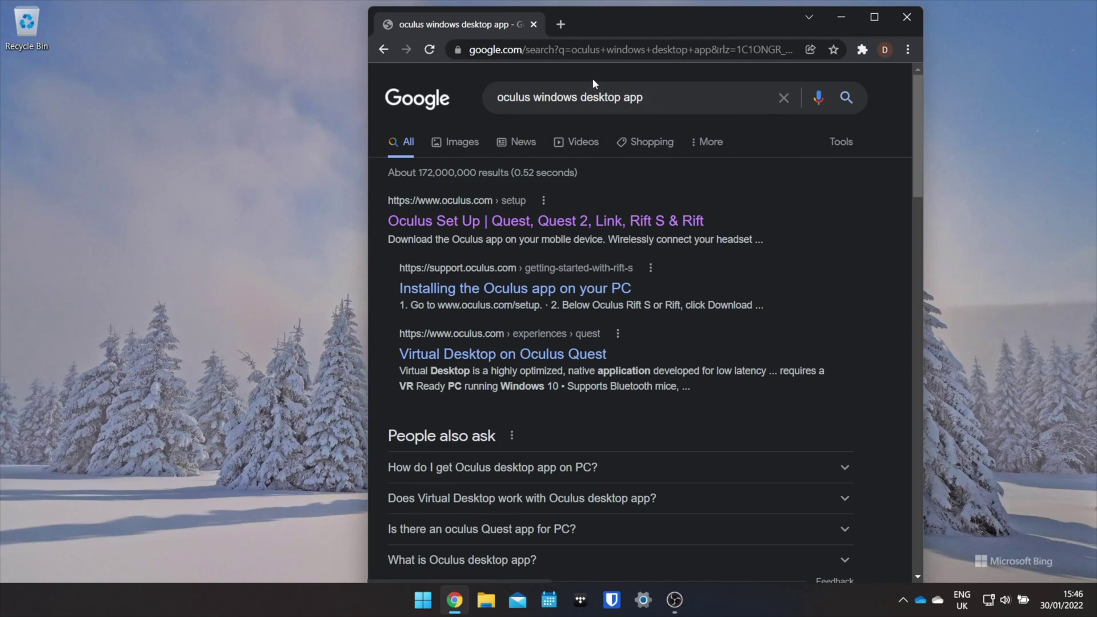
click(563, 223)
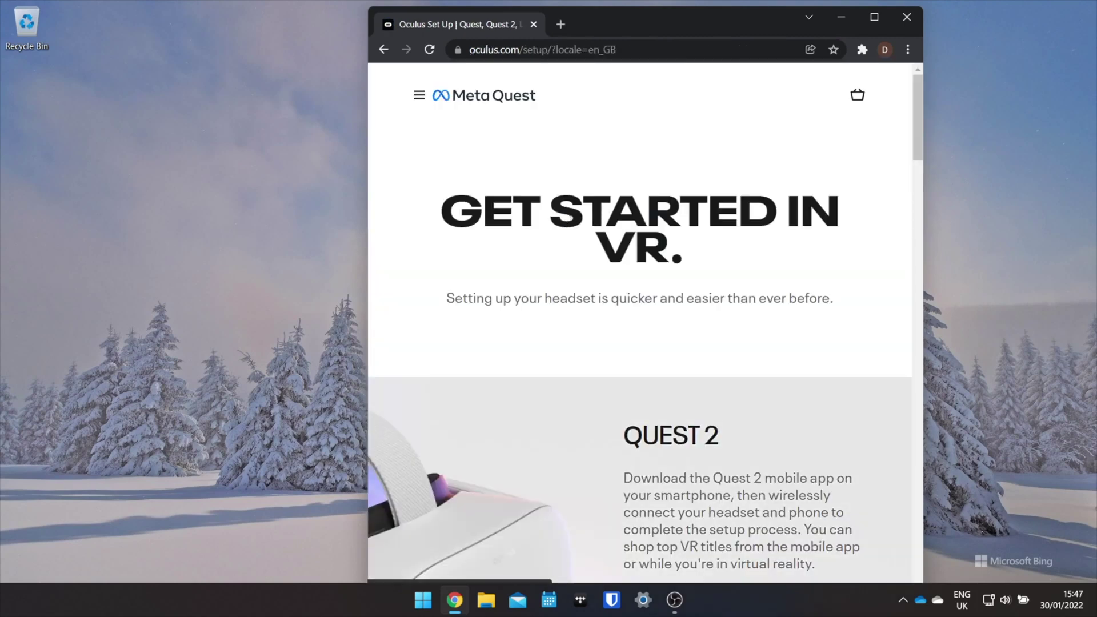
scroll(783, 362, down, 4)
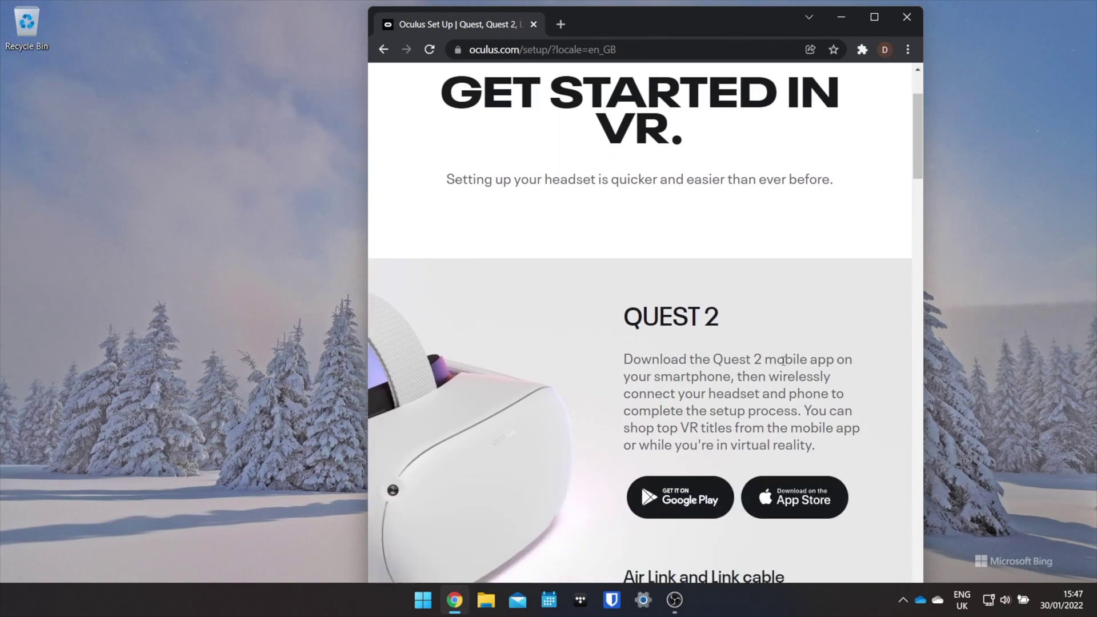
scroll(783, 361, down, 3)
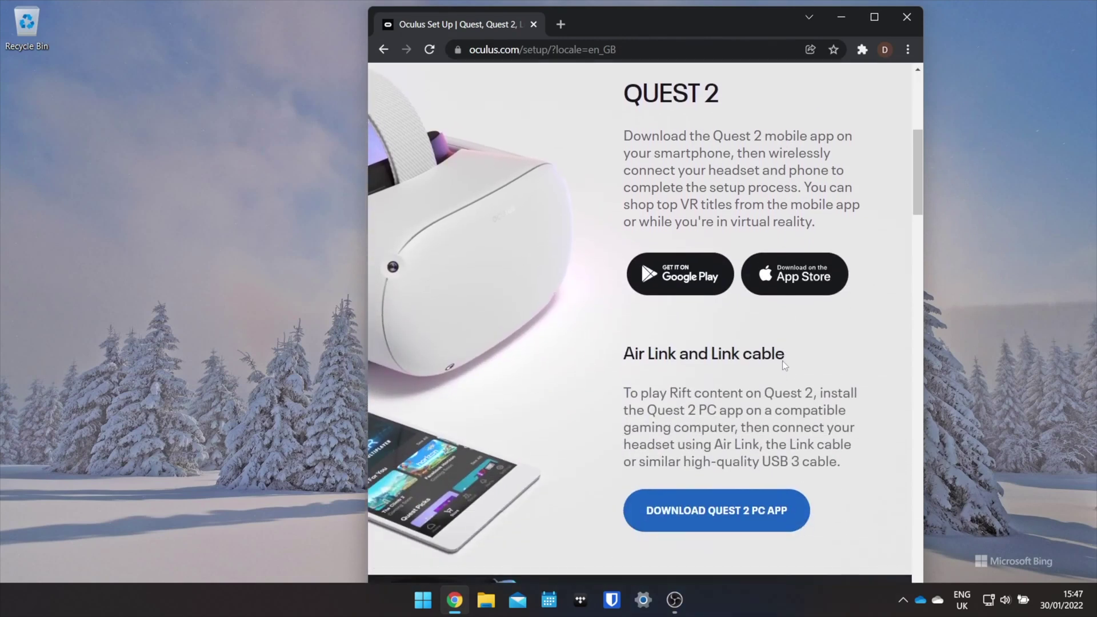
click(676, 499)
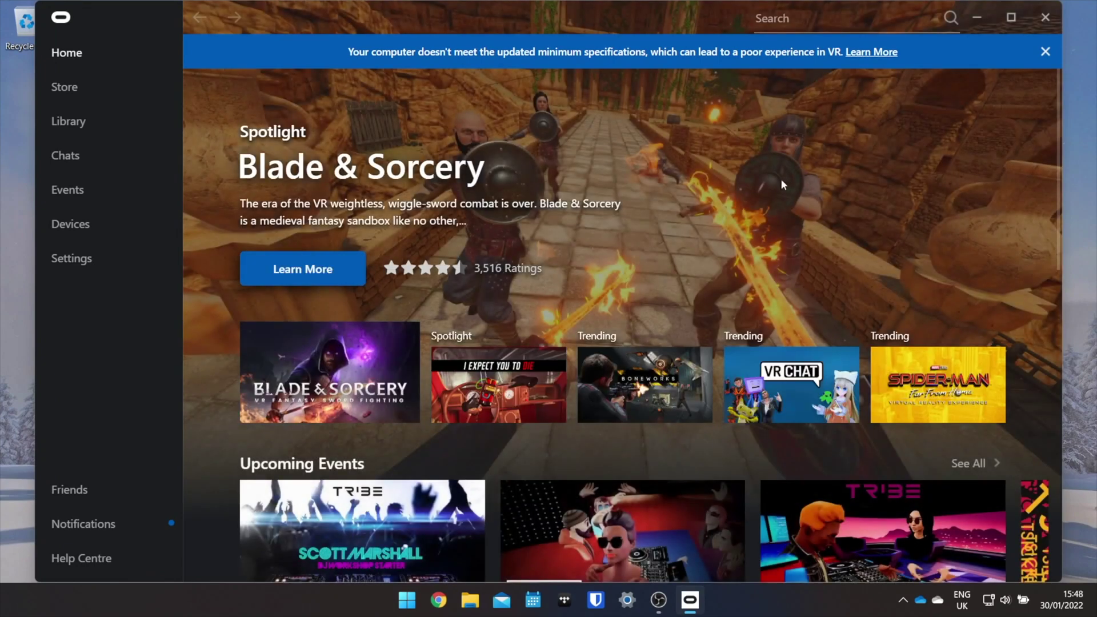
Maximize the Oculus app window and open the Learn More article on the minimum specifications warning
click(1009, 19)
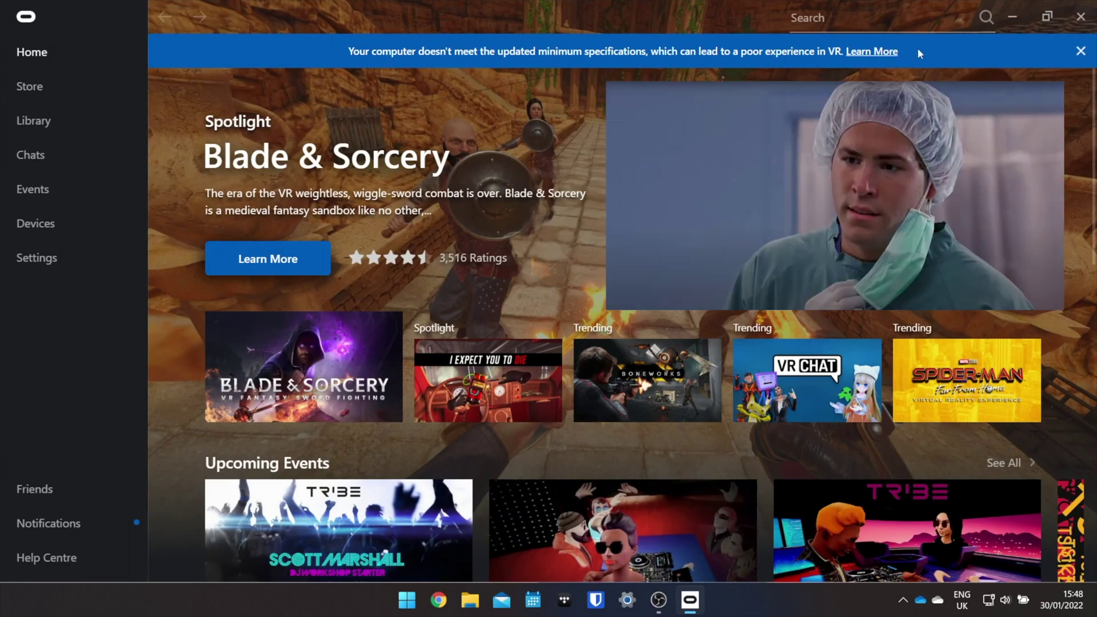
click(874, 54)
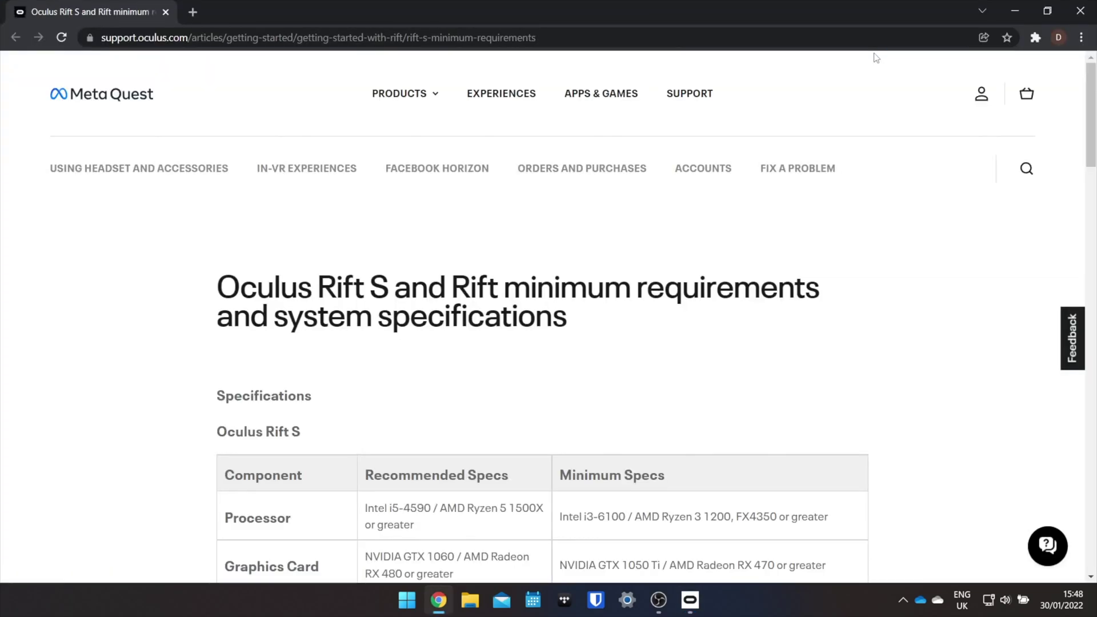
Read through the Rift minimum requirements page, then return to the Oculus app's Devices page
scroll(937, 433, down, 8)
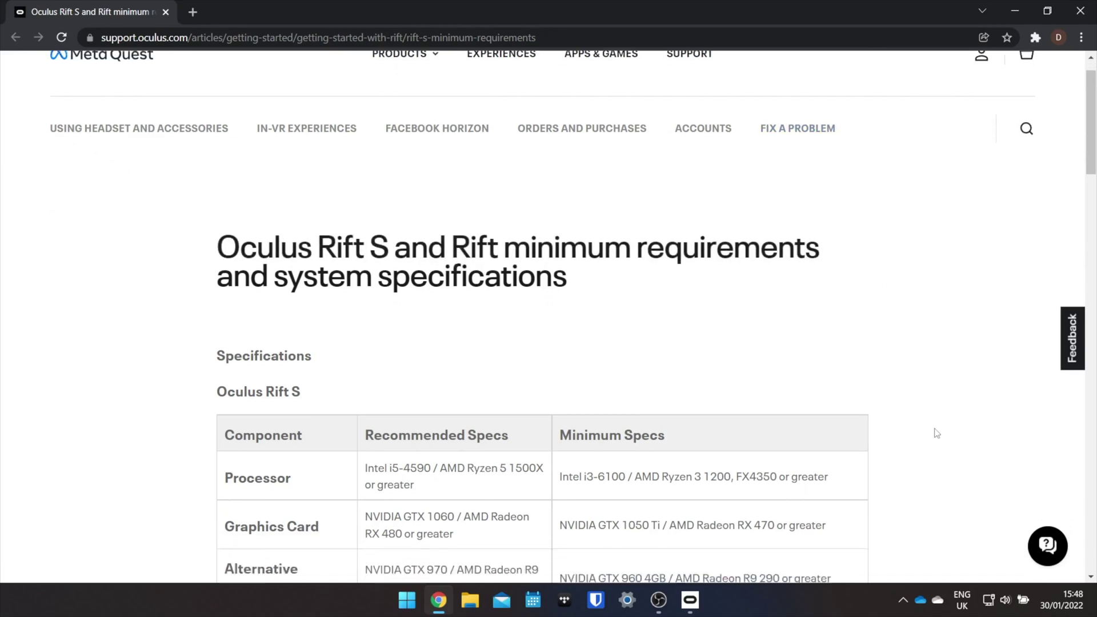
scroll(937, 433, down, 10)
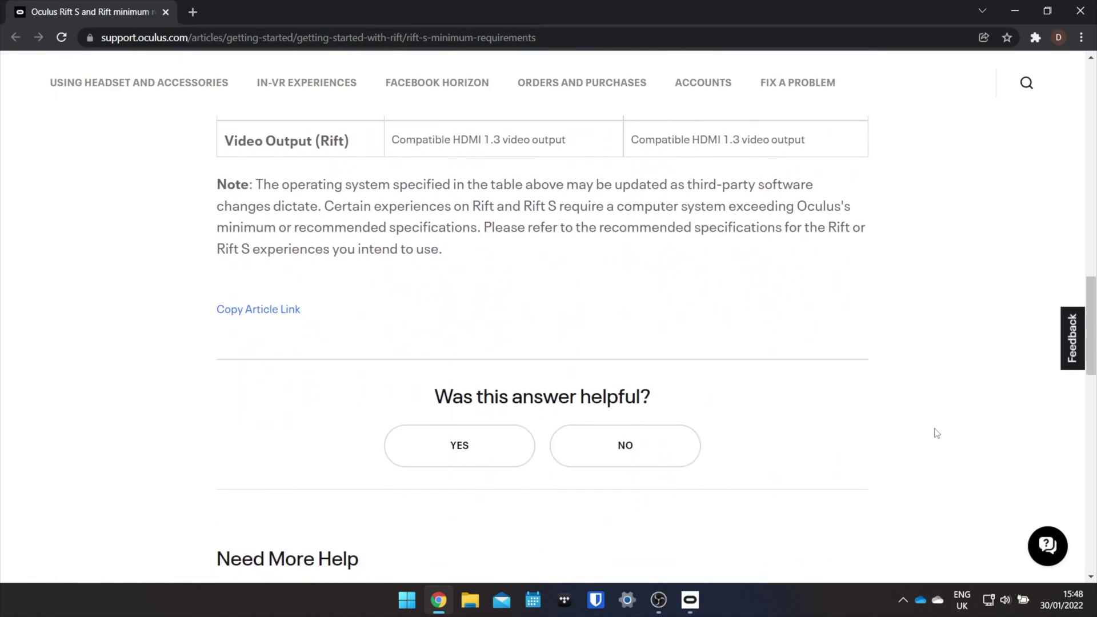
key(alt+Tab)
click(37, 235)
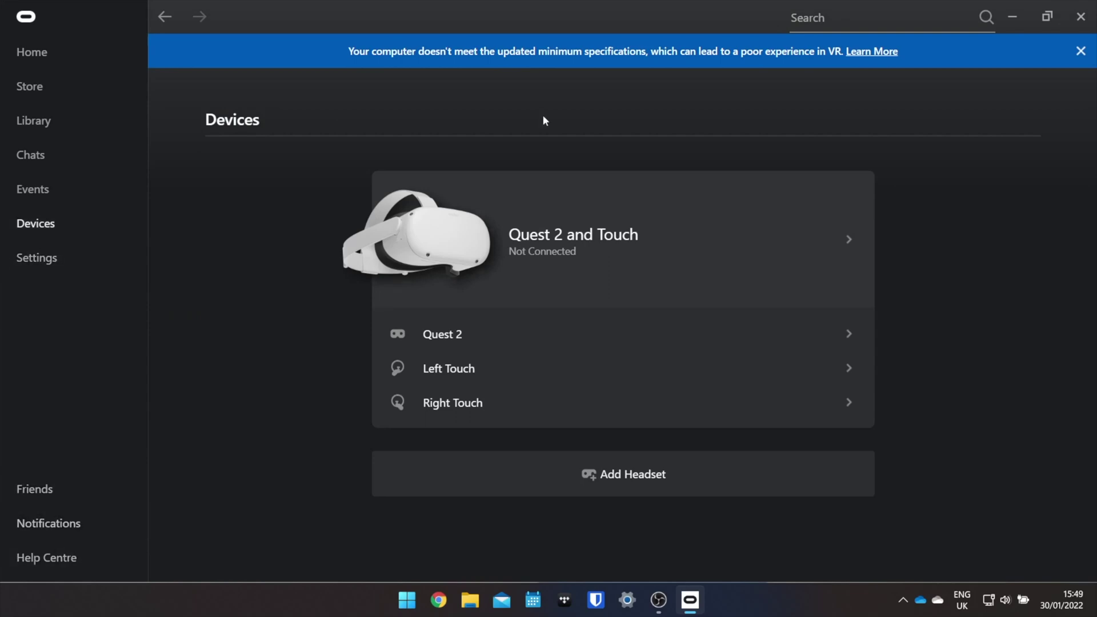
Remove the Quest 2 and Touch devices from the Oculus app and start adding a new headset
click(580, 228)
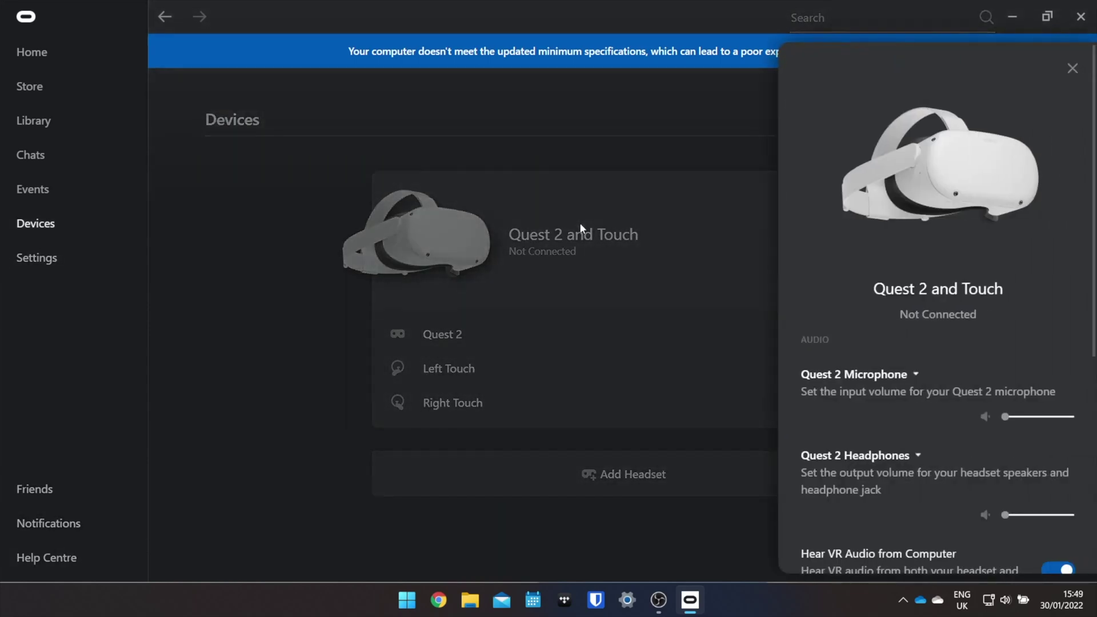
scroll(934, 292, down, 5)
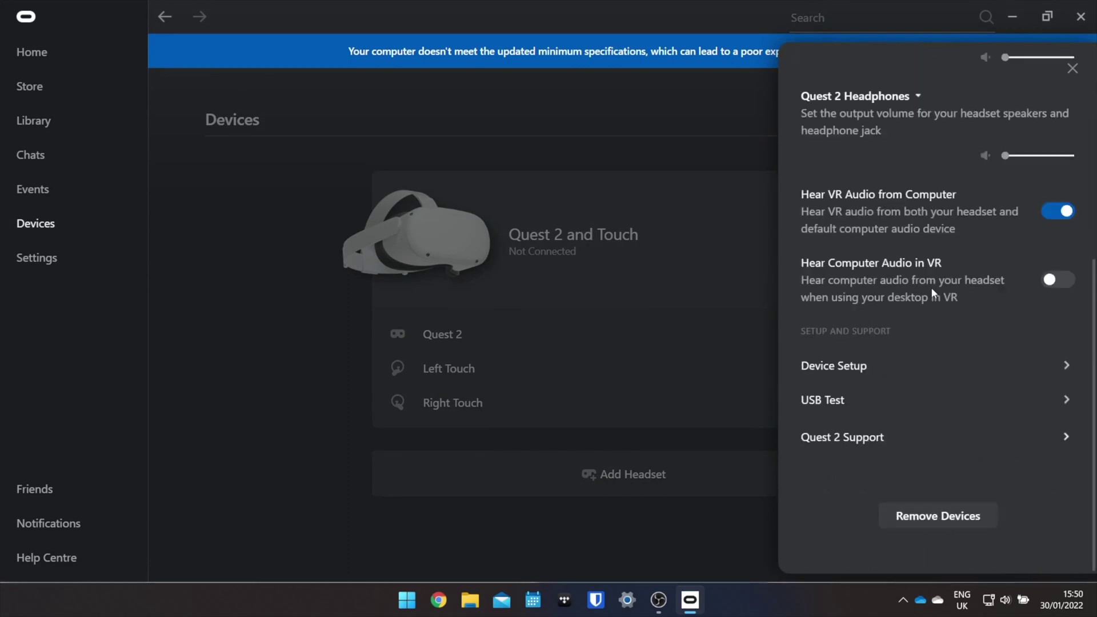
click(938, 517)
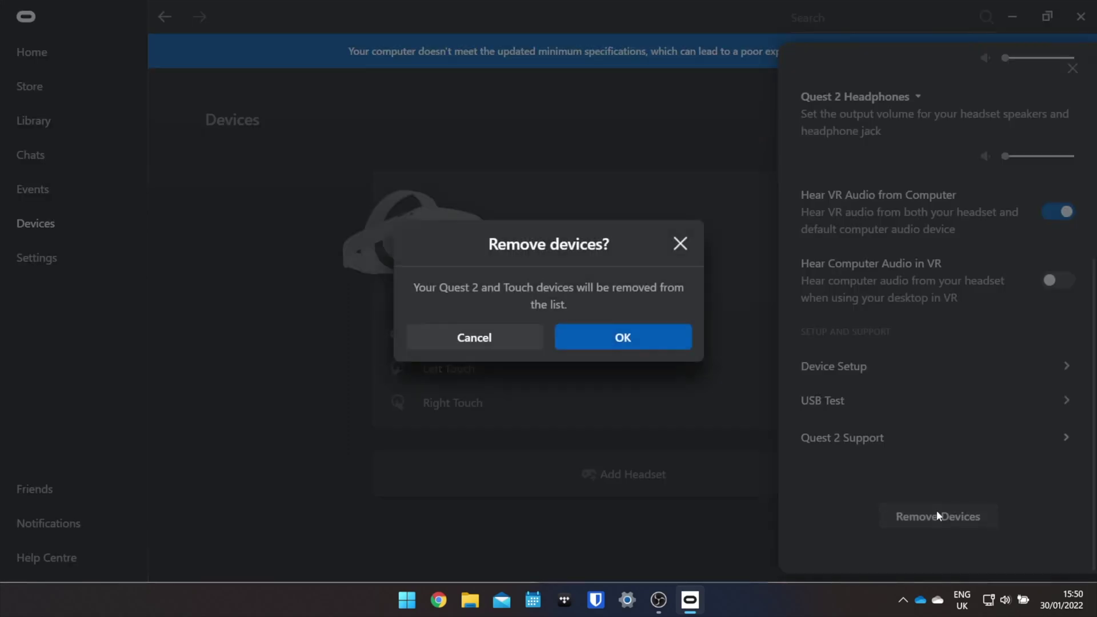
click(610, 346)
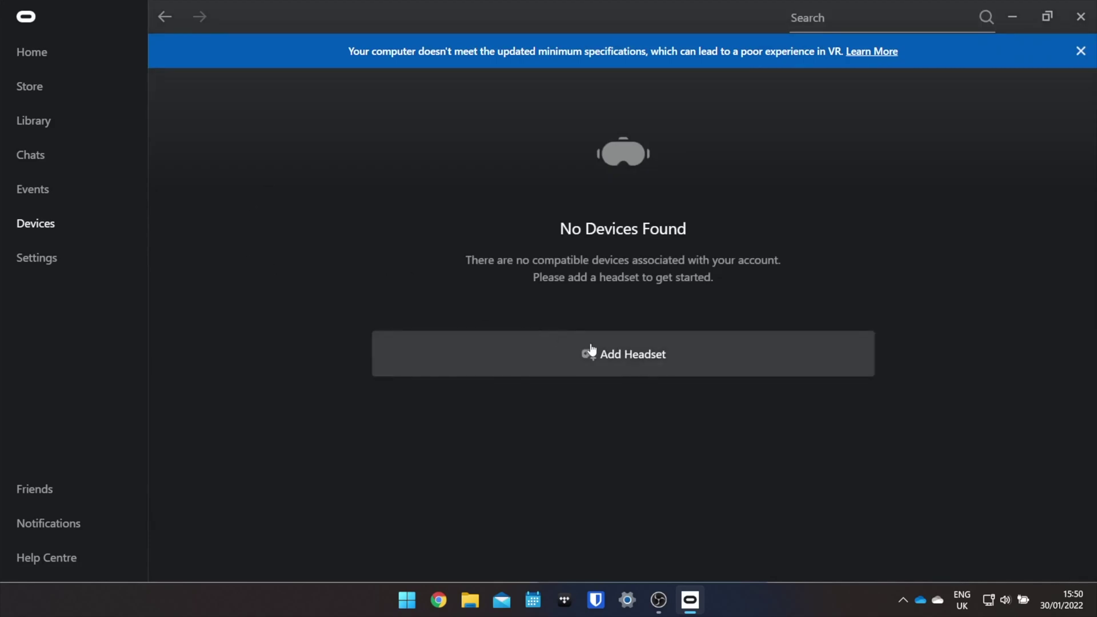
click(592, 350)
Choose Quest 2 as the headset and Air Link (Wireless) as the connection method
click(87, 307)
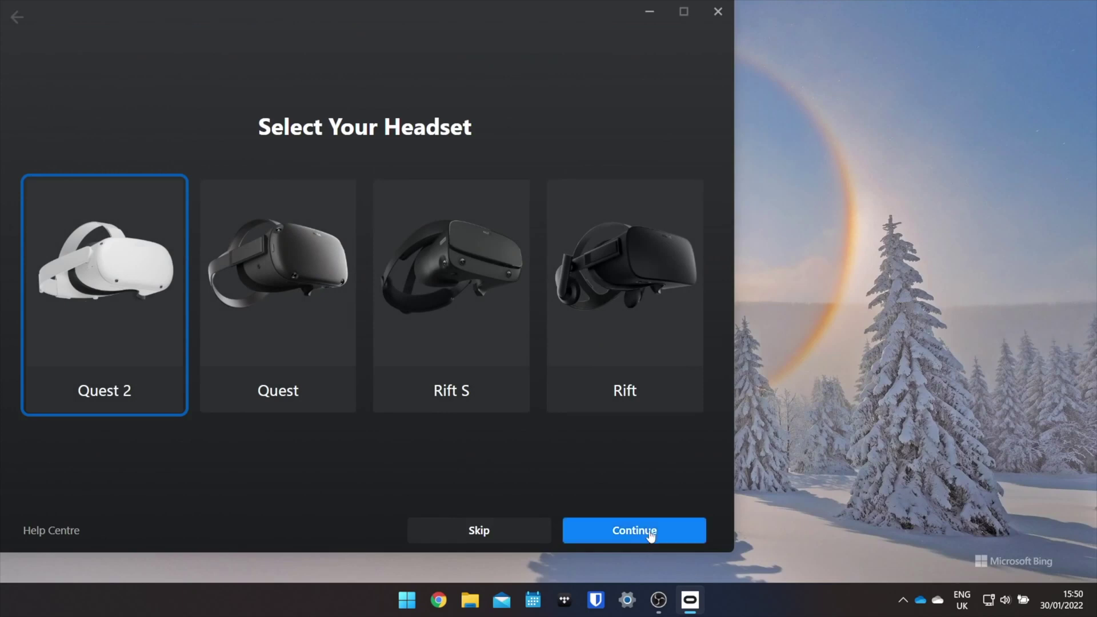
click(650, 533)
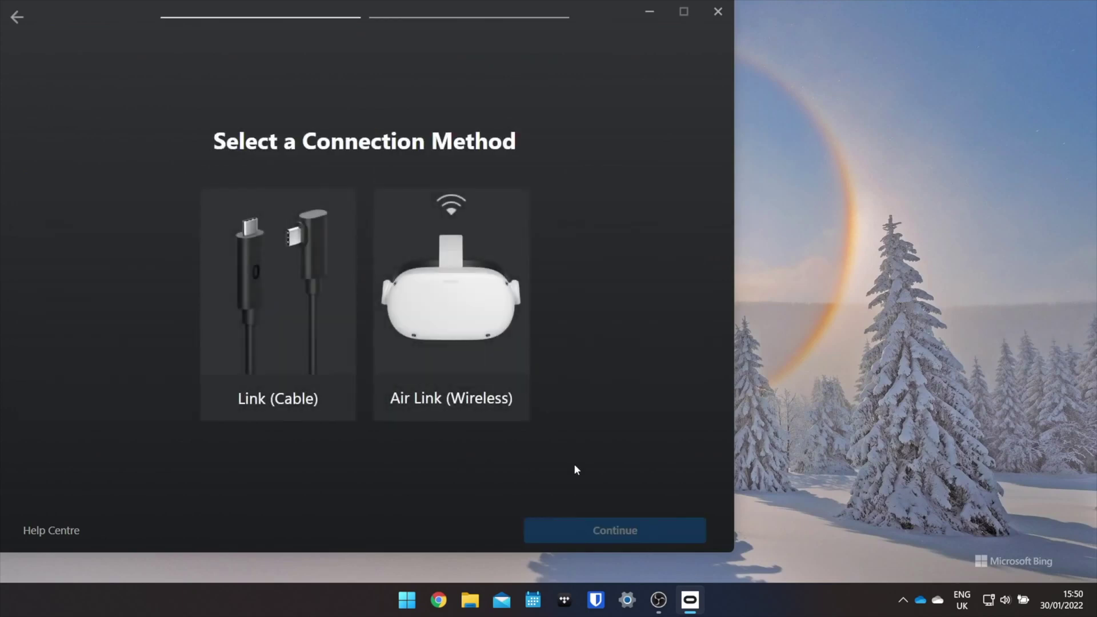
click(463, 384)
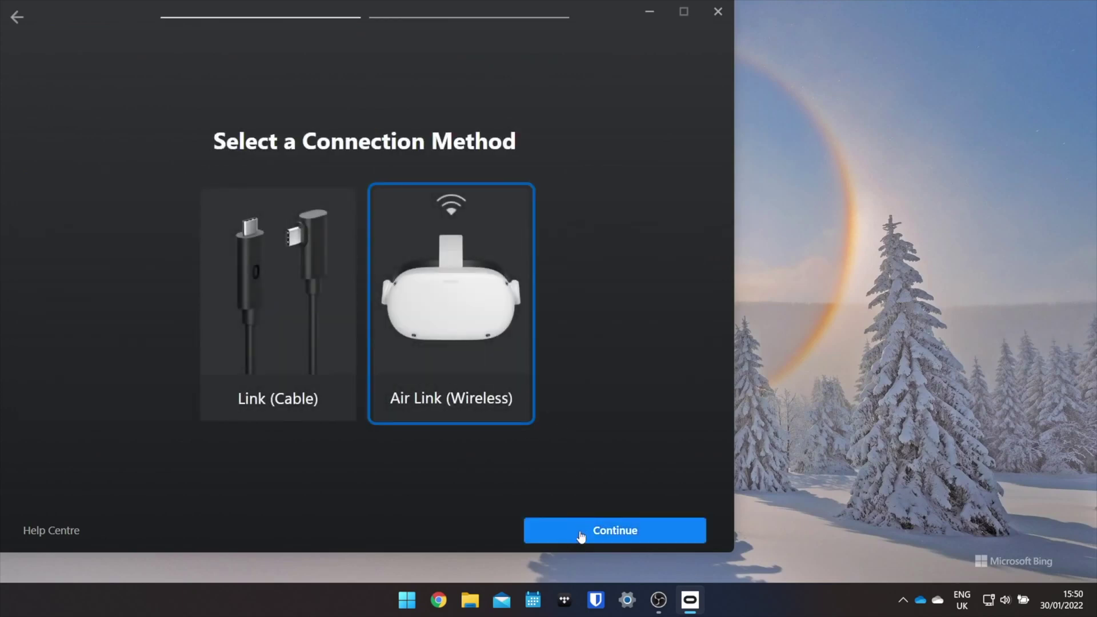
click(581, 537)
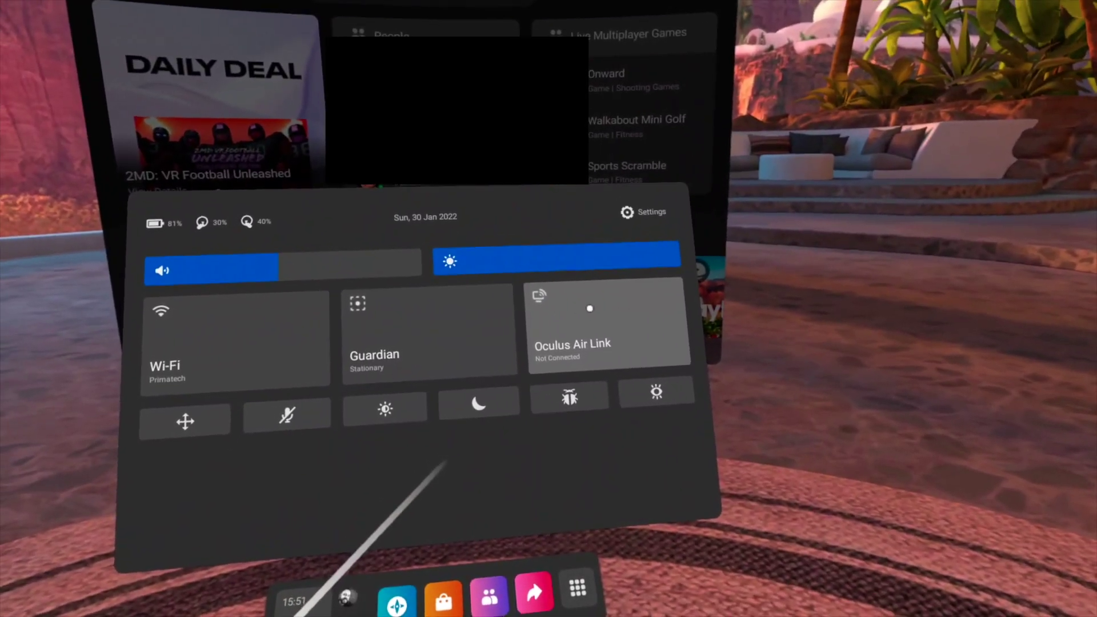
From the headset's Oculus Air Link options, pair with the PC listed under Available PCs
click(590, 309)
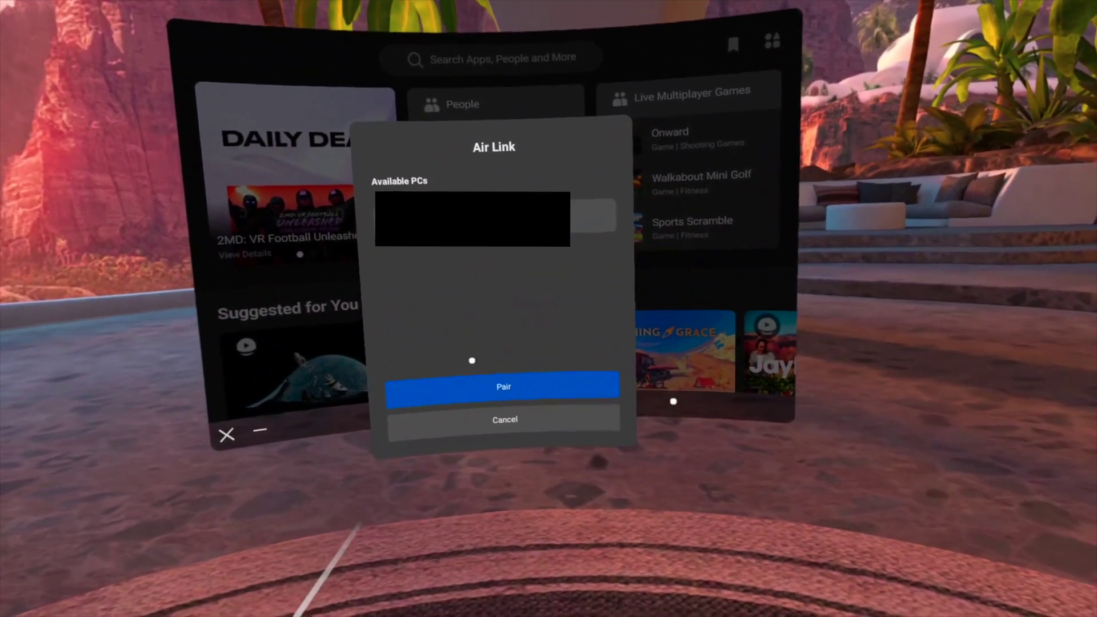
click(457, 396)
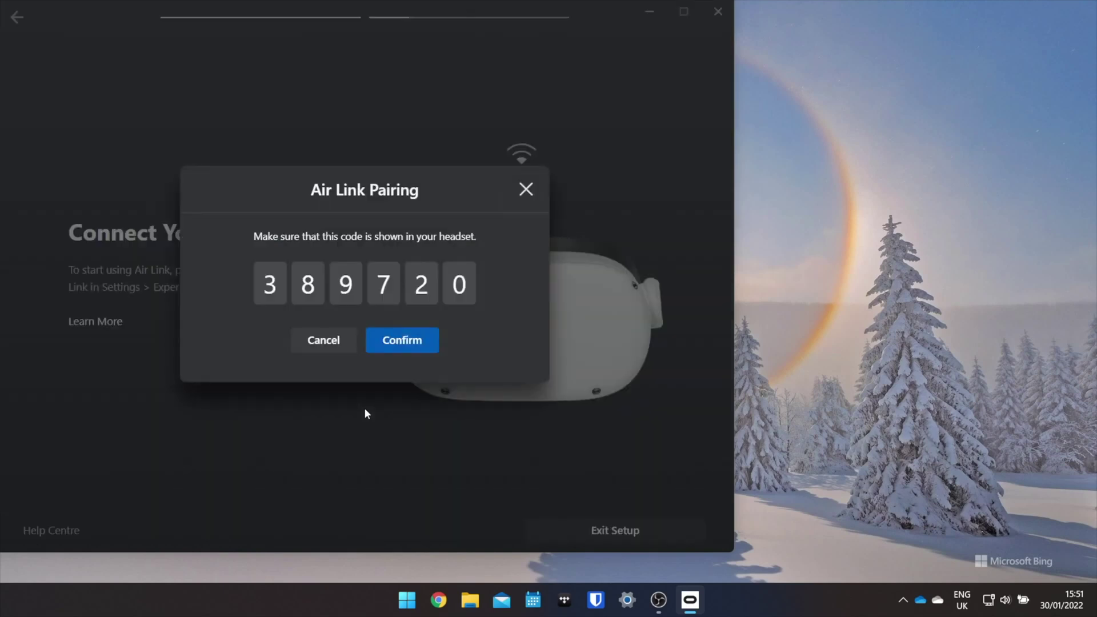
Confirm the matching Air Link pairing code in the Oculus PC app's pairing dialog
click(404, 340)
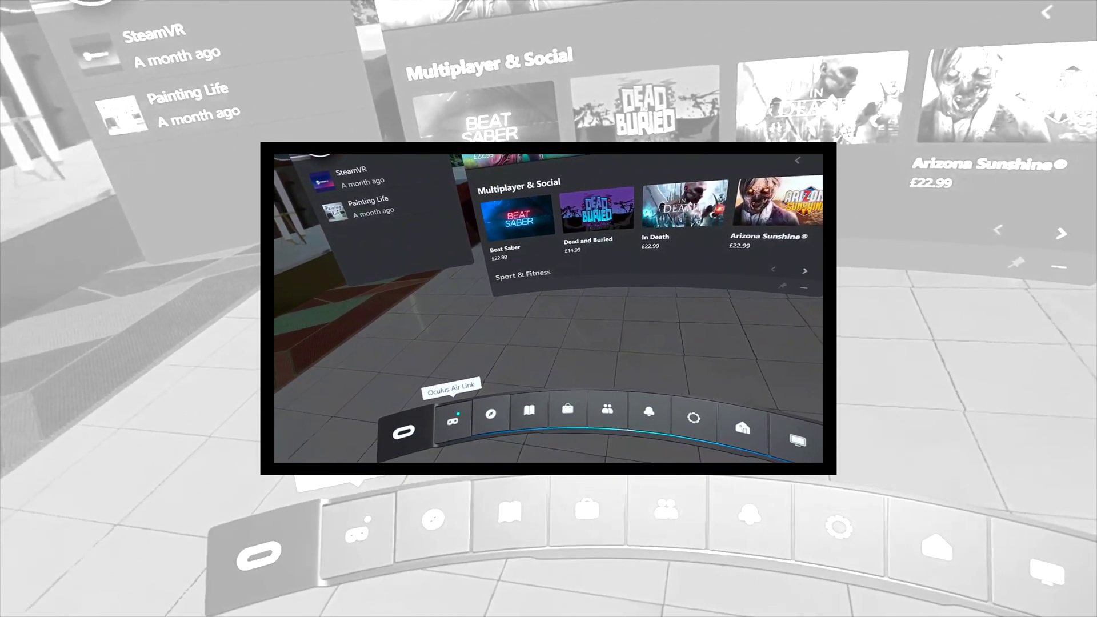
Open the PC desktop in VR from the Air Link dock button and close the Air Link Pairing dialog
click(454, 421)
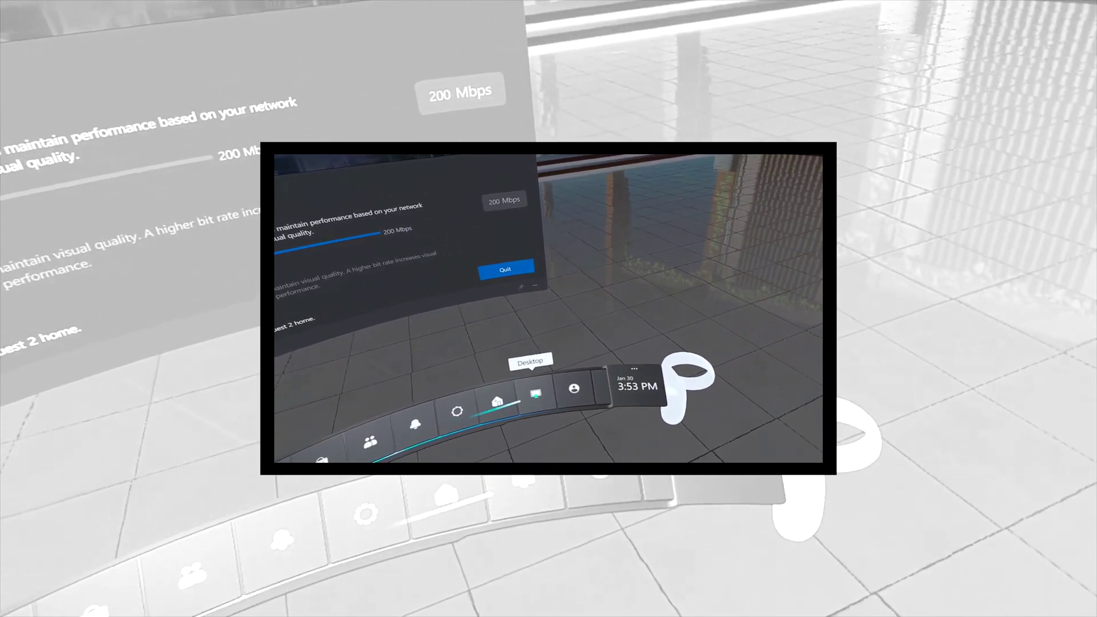
click(536, 395)
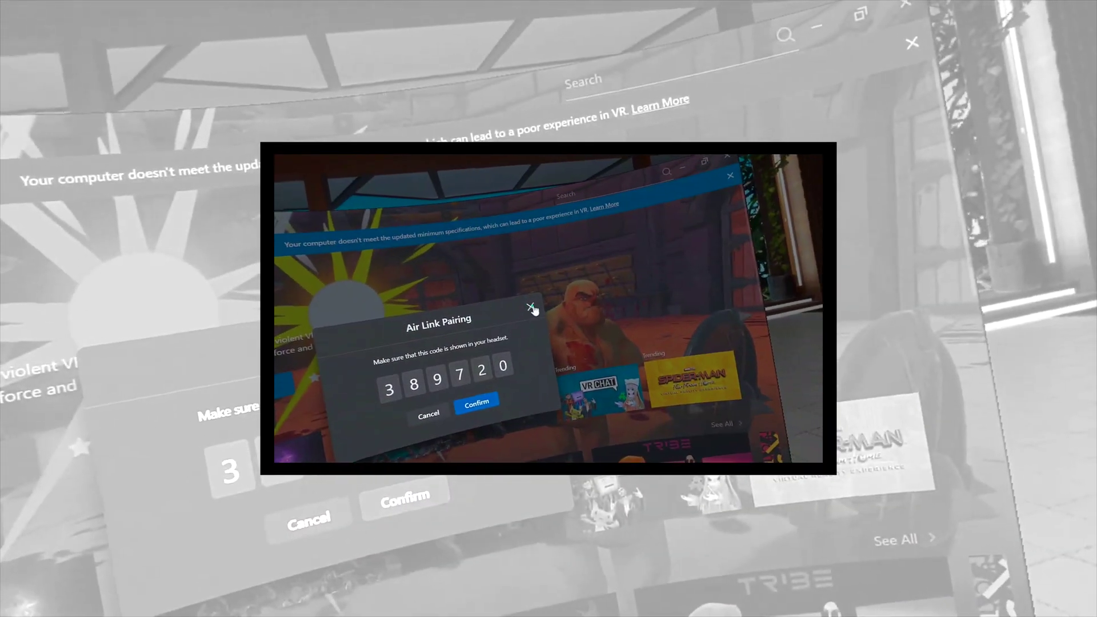
click(533, 310)
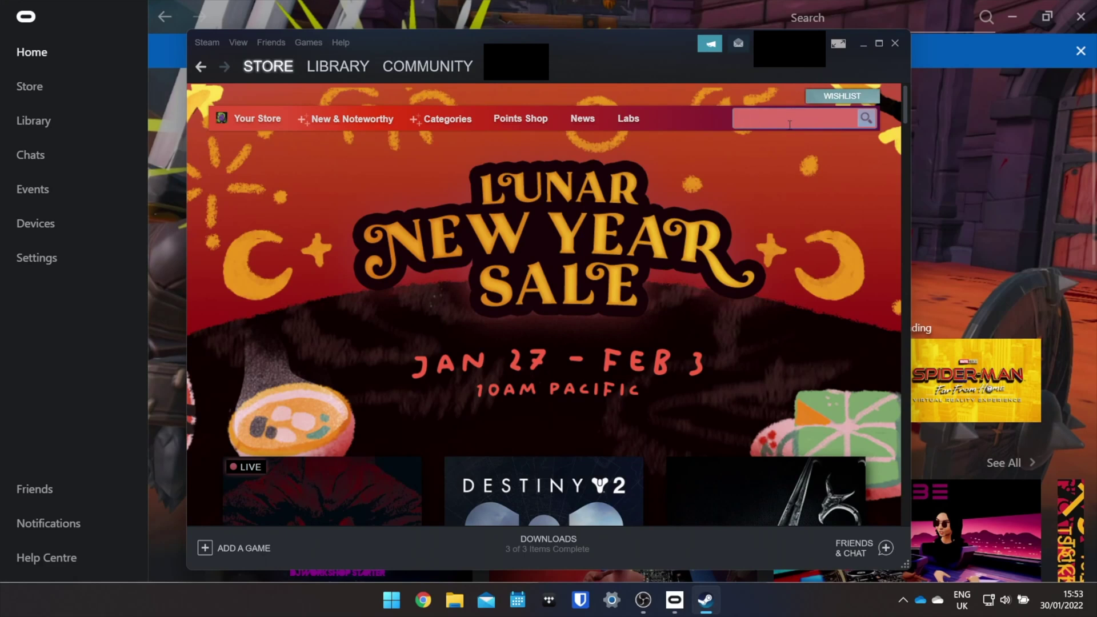
Search 'half' in the Steam store, open Half-Life: Alyx, and launch it with Play Now
text(alf)
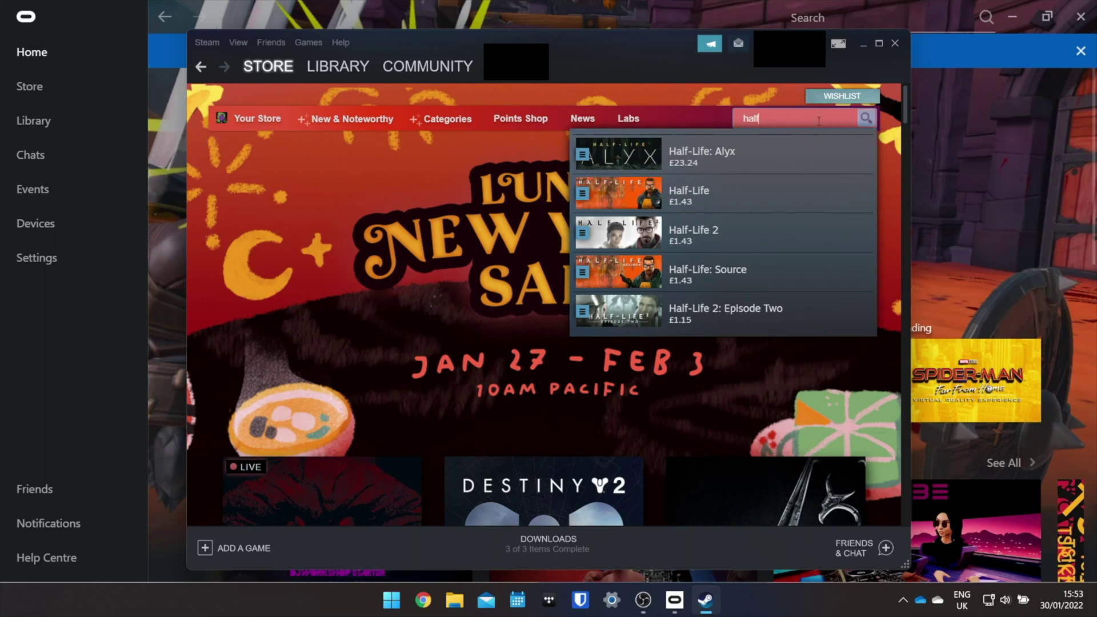
click(744, 151)
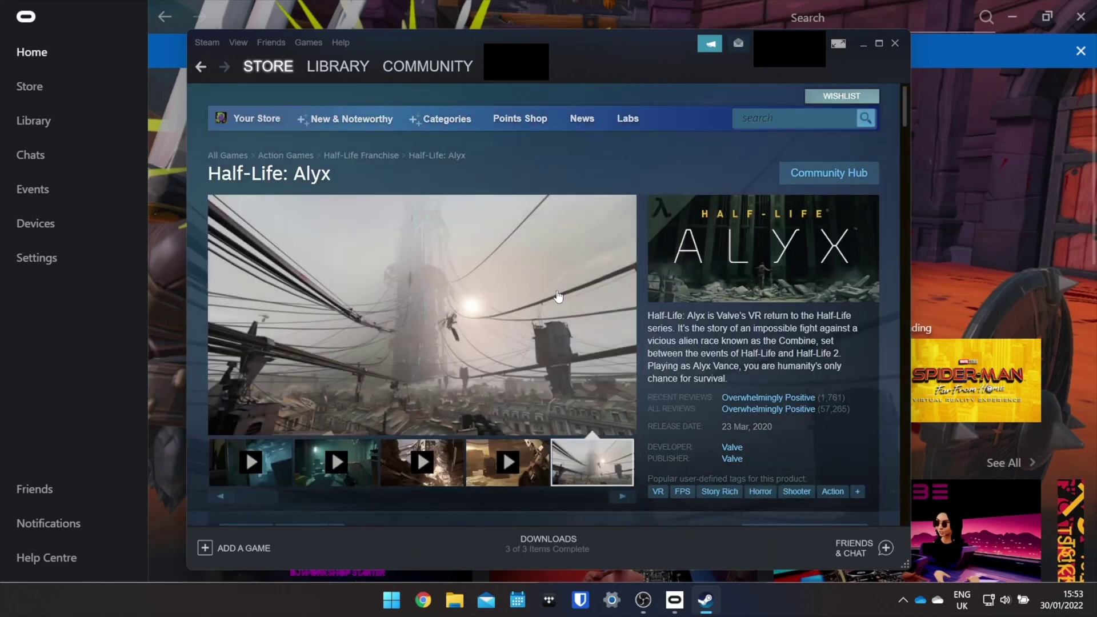
scroll(558, 296, down, 4)
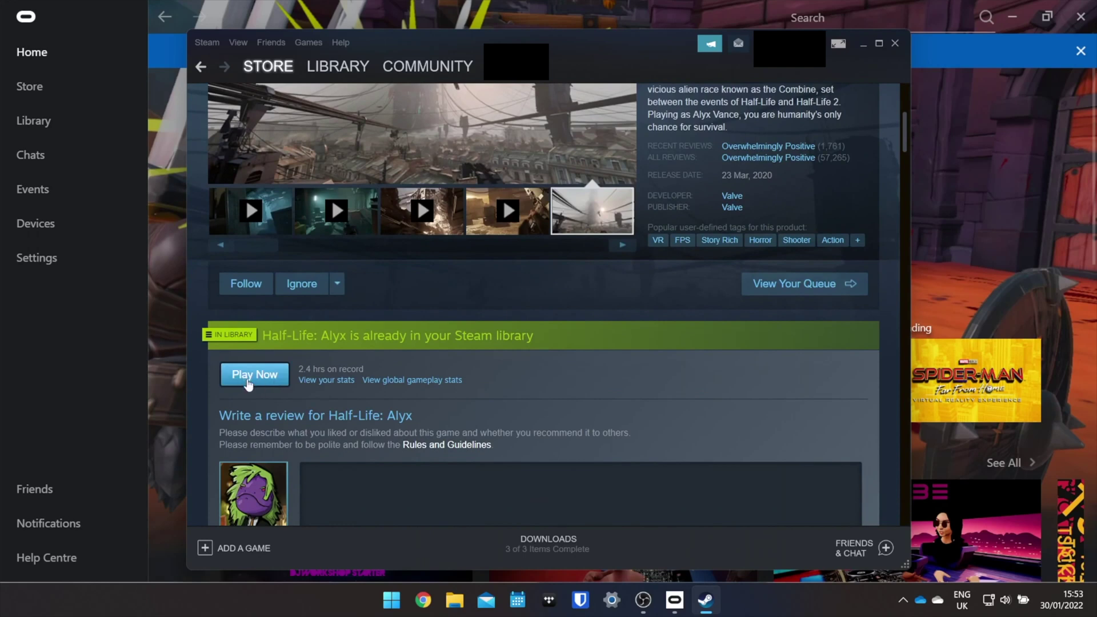
click(248, 382)
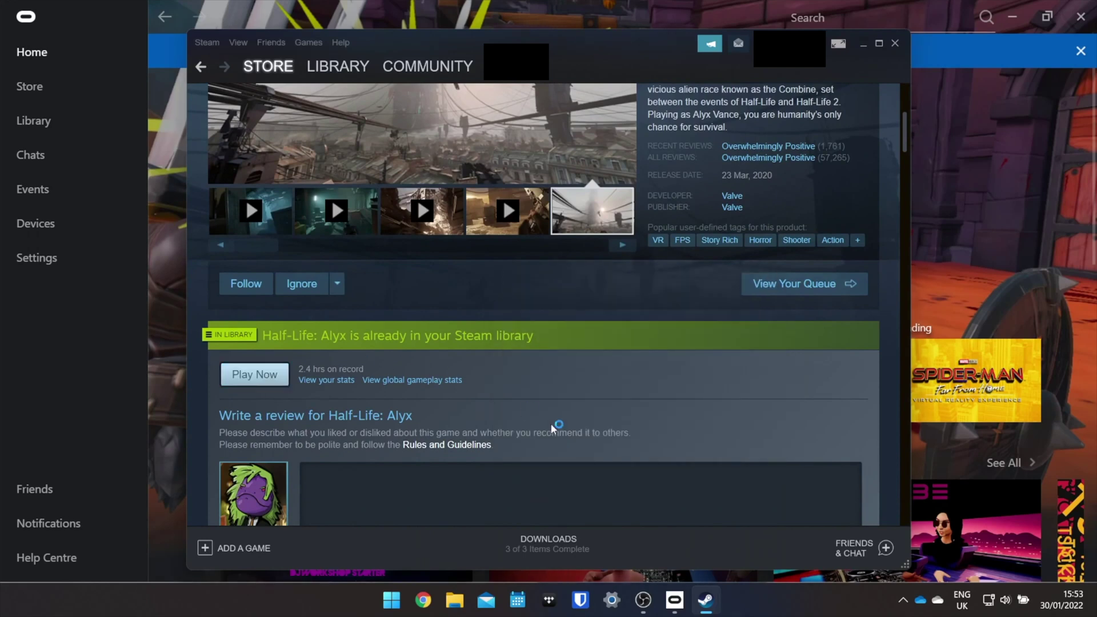